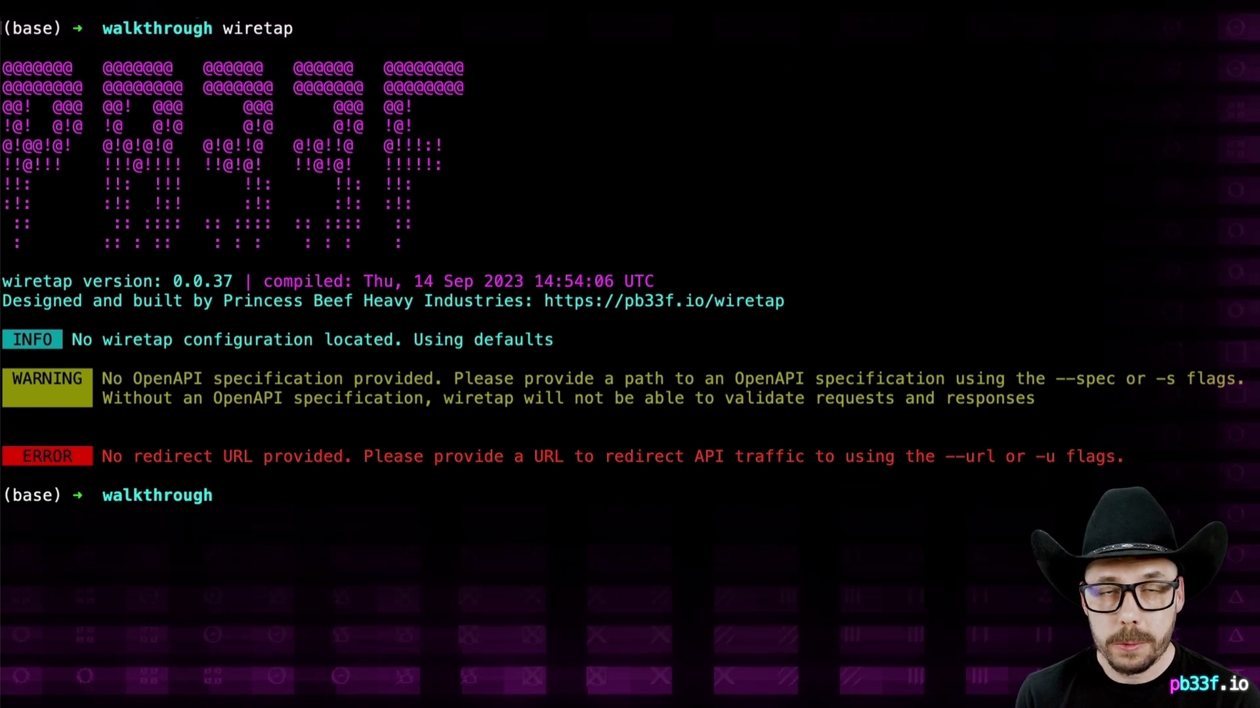
Download giftshop-openapi.yaml with curl and lint it with vacuum.
type("curl -s -")
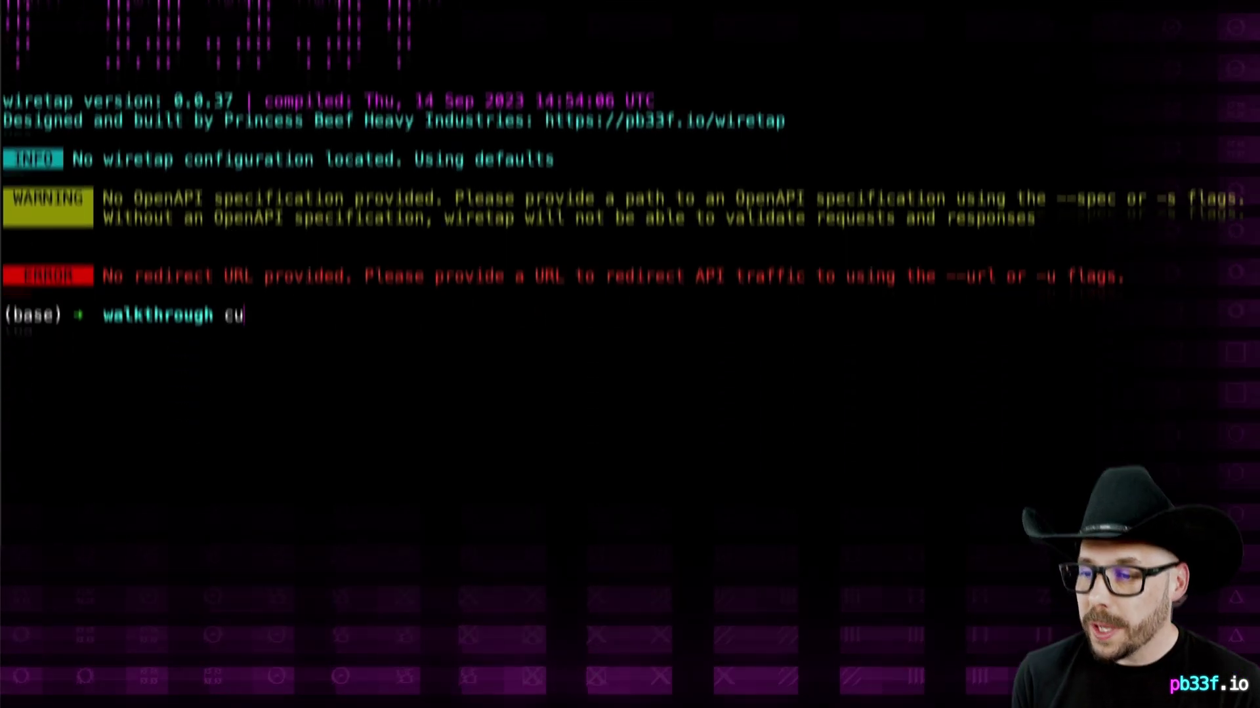
type("o giftsh")
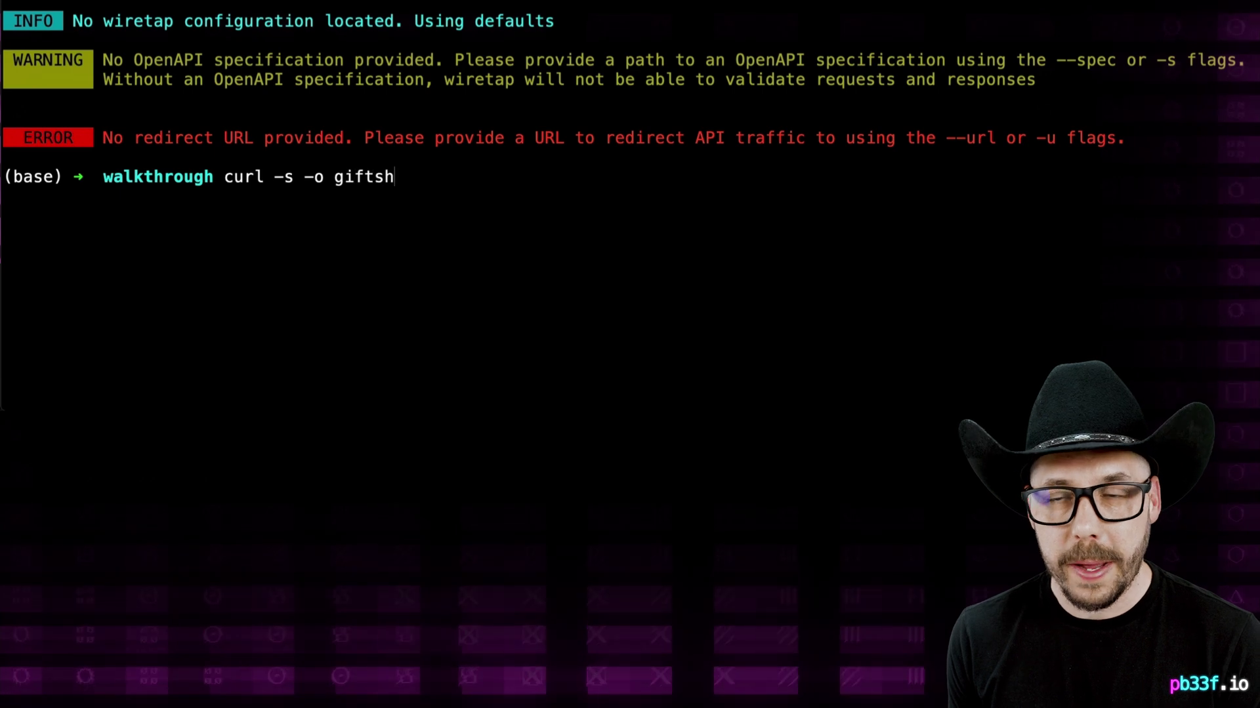
type("op-openapi.yaml https://api.pb33f.io/wiretap/giftshop-openapi.yam")
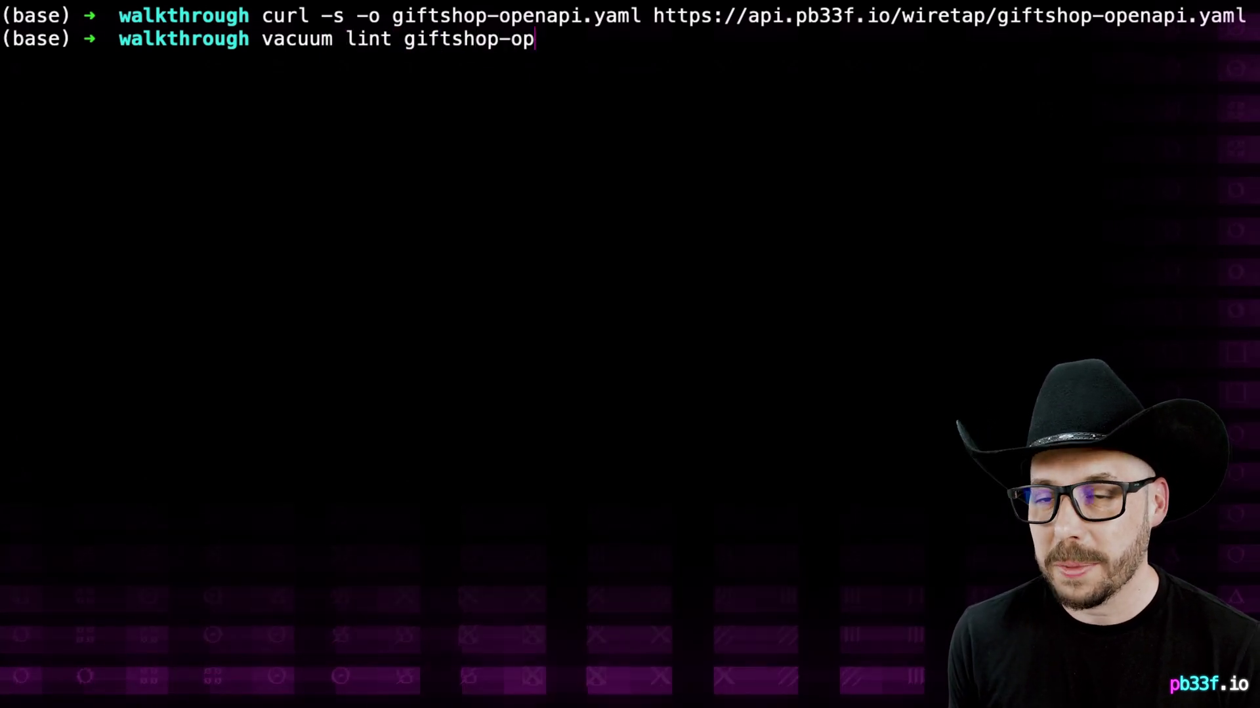
type("l")
key("Return")
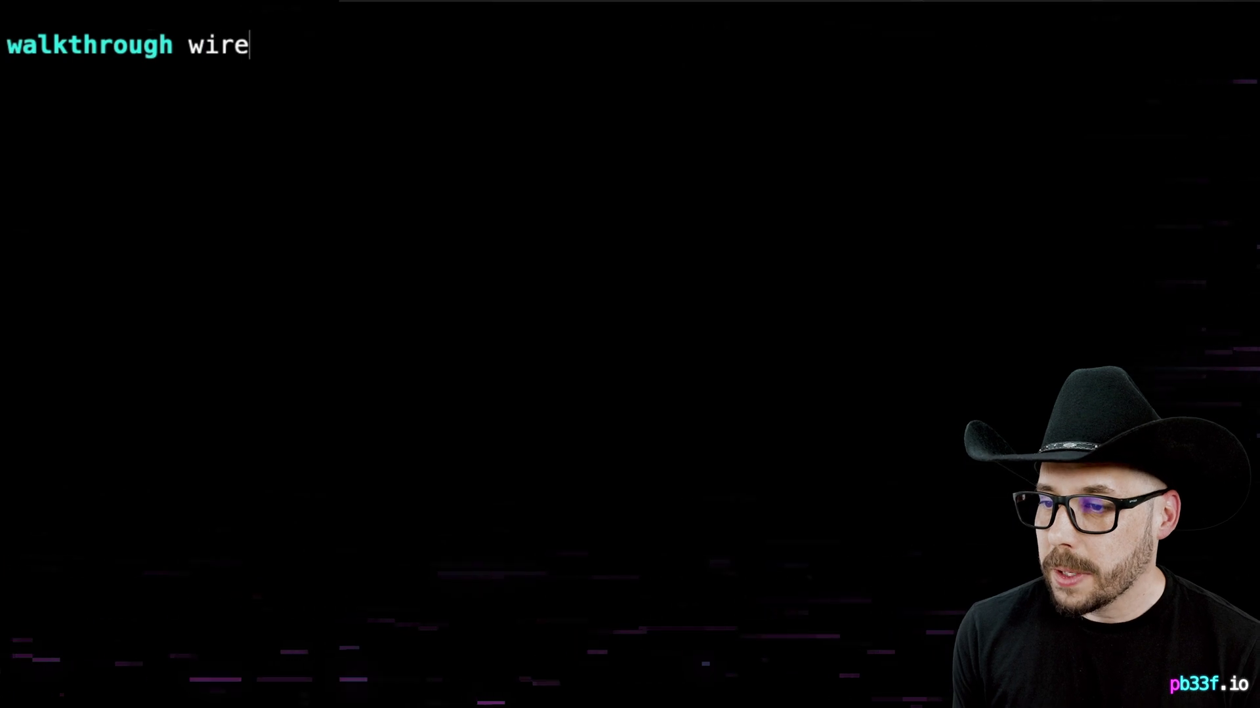
type("p -")
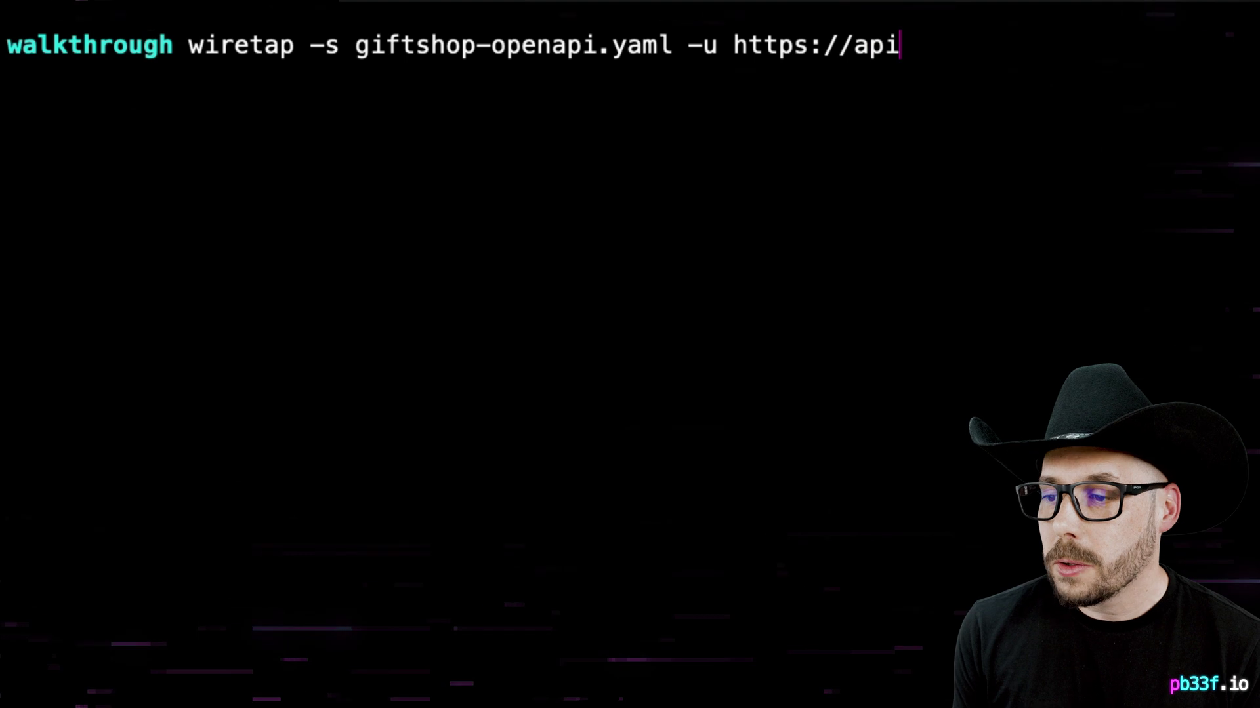
type(".pb33f.")
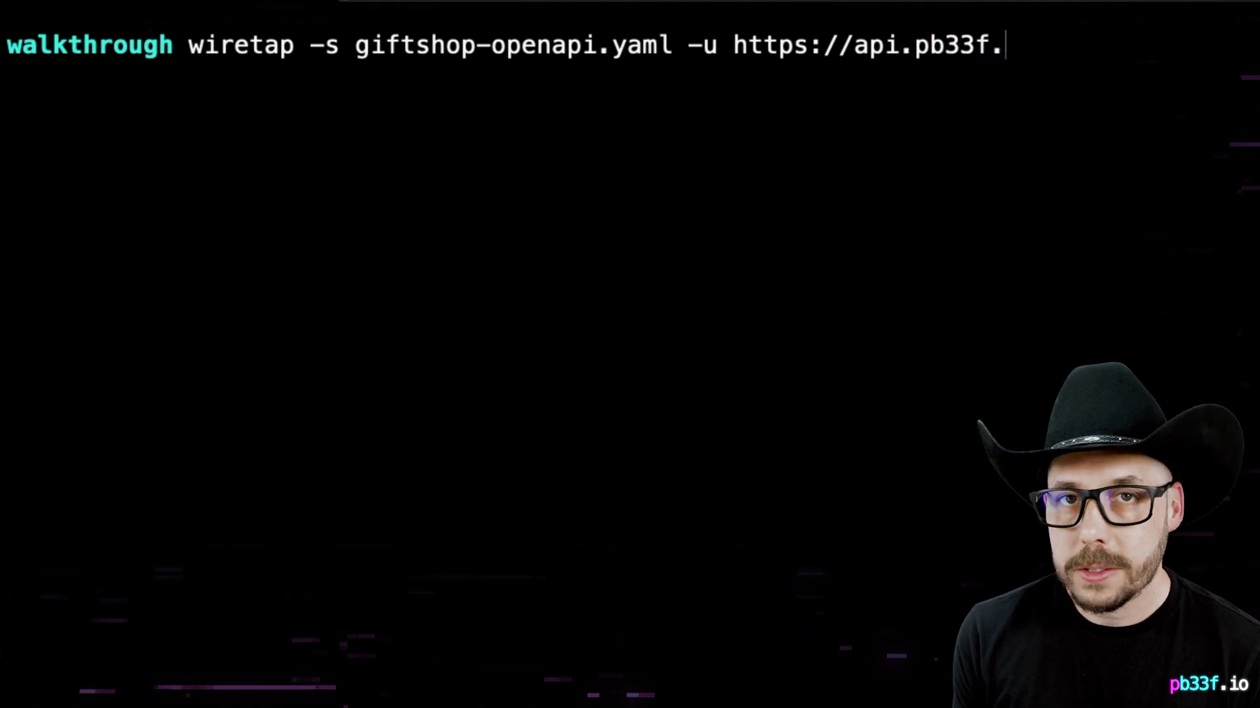
type("io")
key("Return")
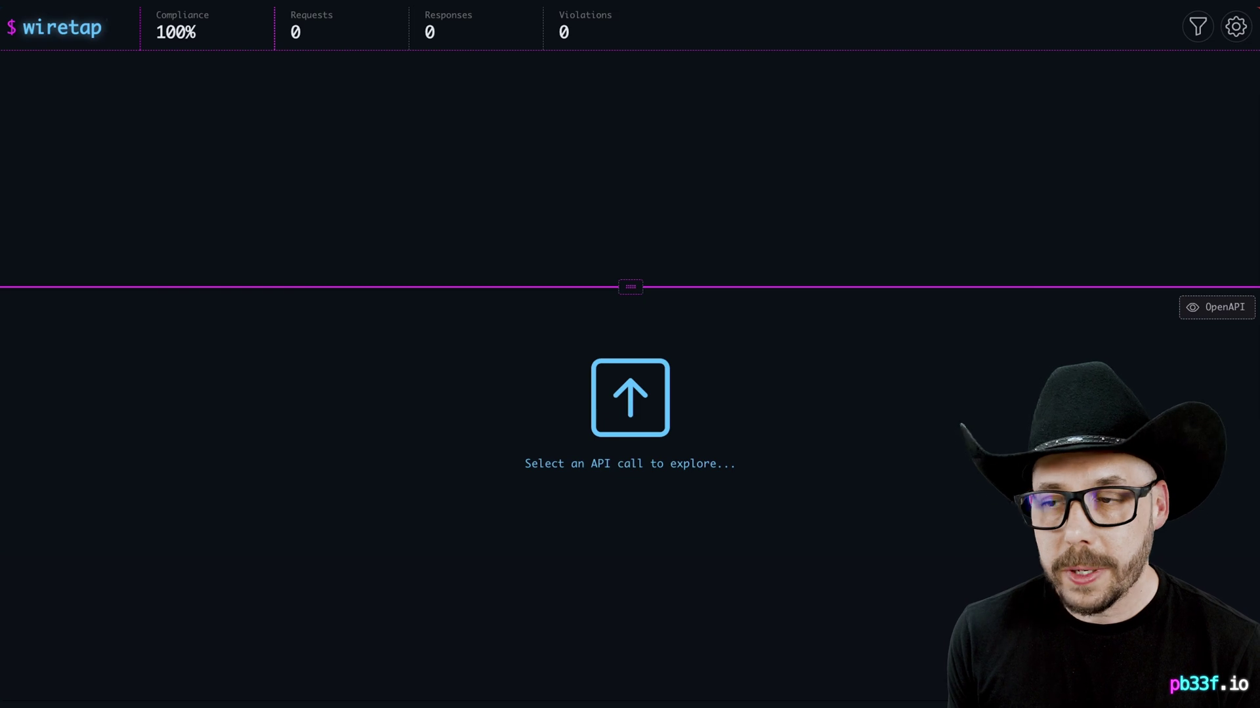
Send a curl GET to localhost:9090/wiretap/giftshop/products through the gateway, piped to jq.
type("curl \"http://localhost:9090")
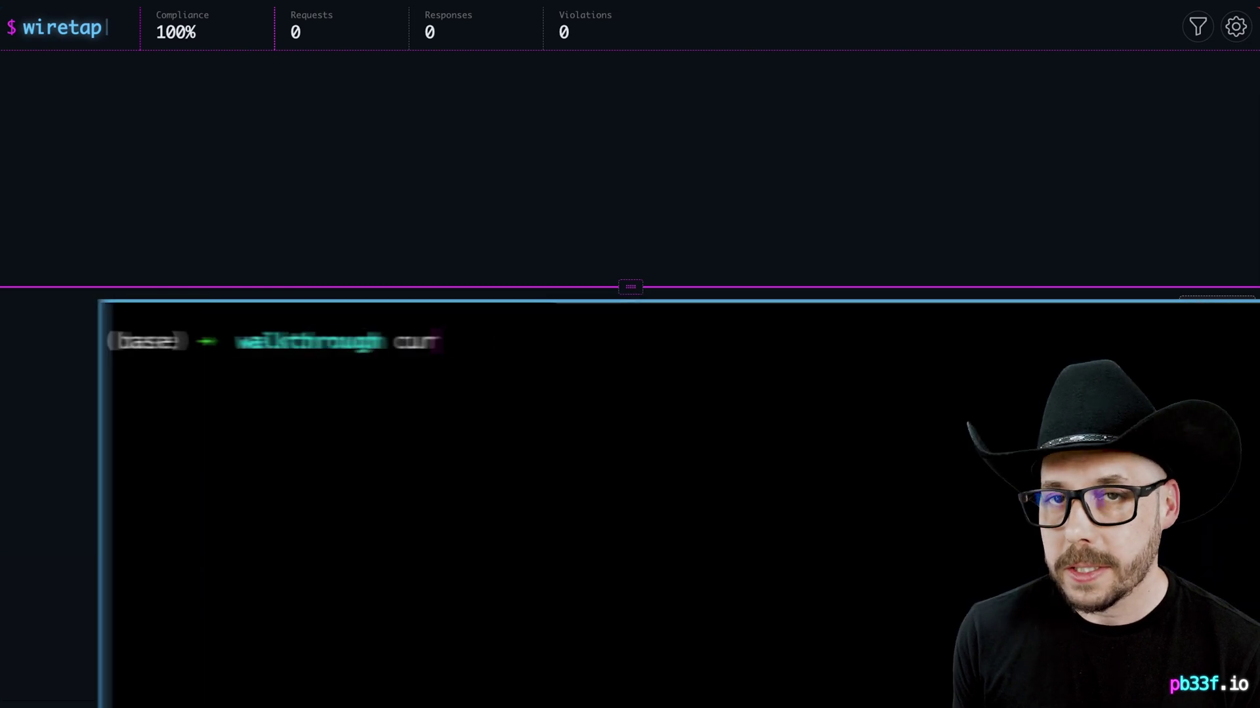
type("/wiretap/giftshop/products\" | jq")
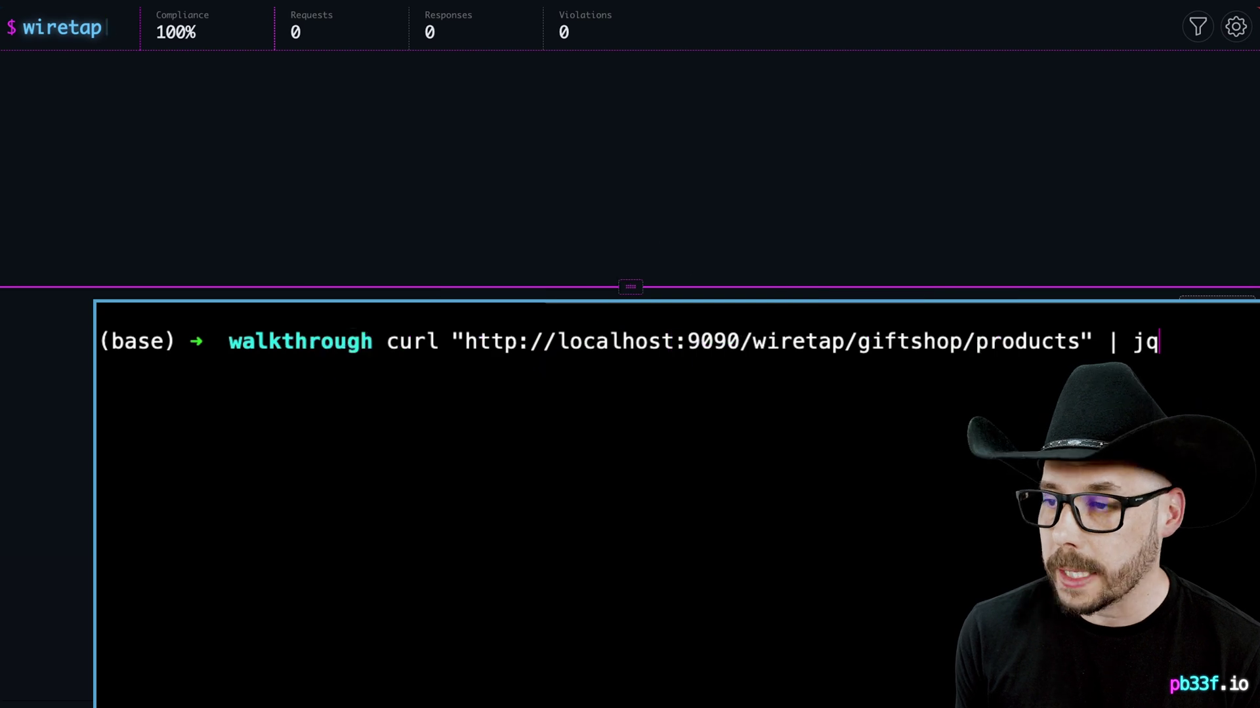
key("Return")
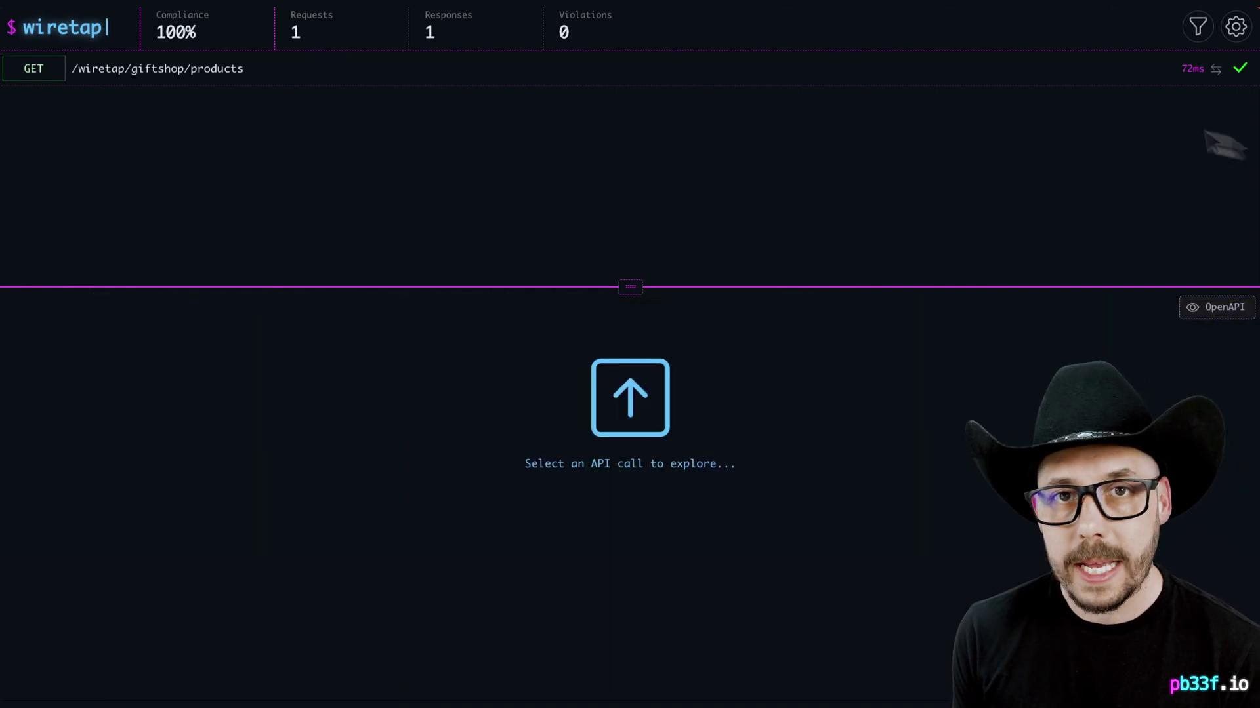
Open the GET products call and view its request headers.
left_click(362, 72)
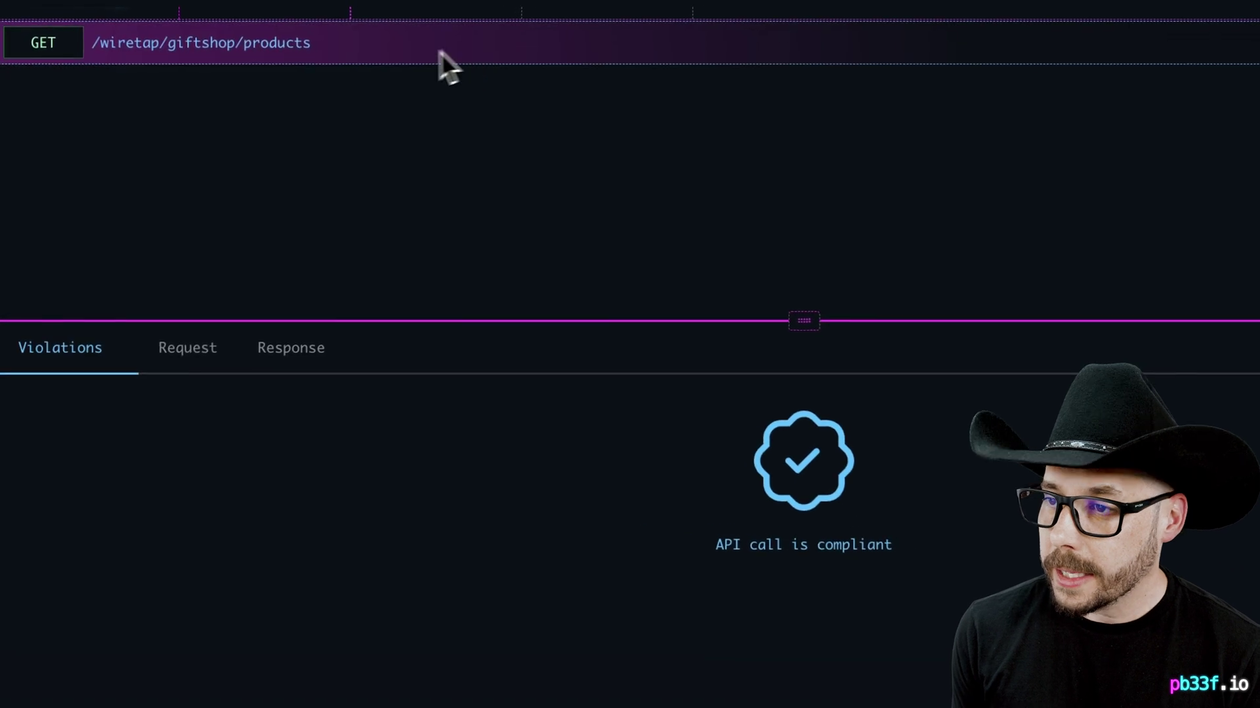
left_click(189, 351)
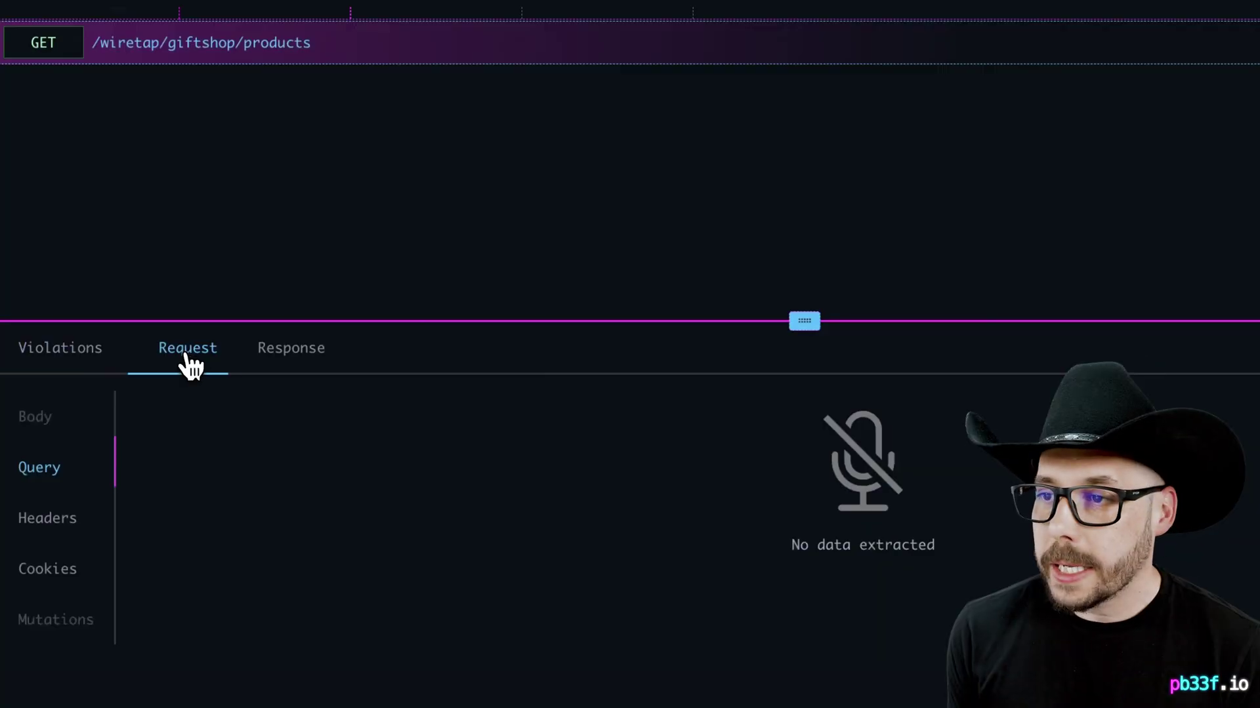
left_click(62, 528)
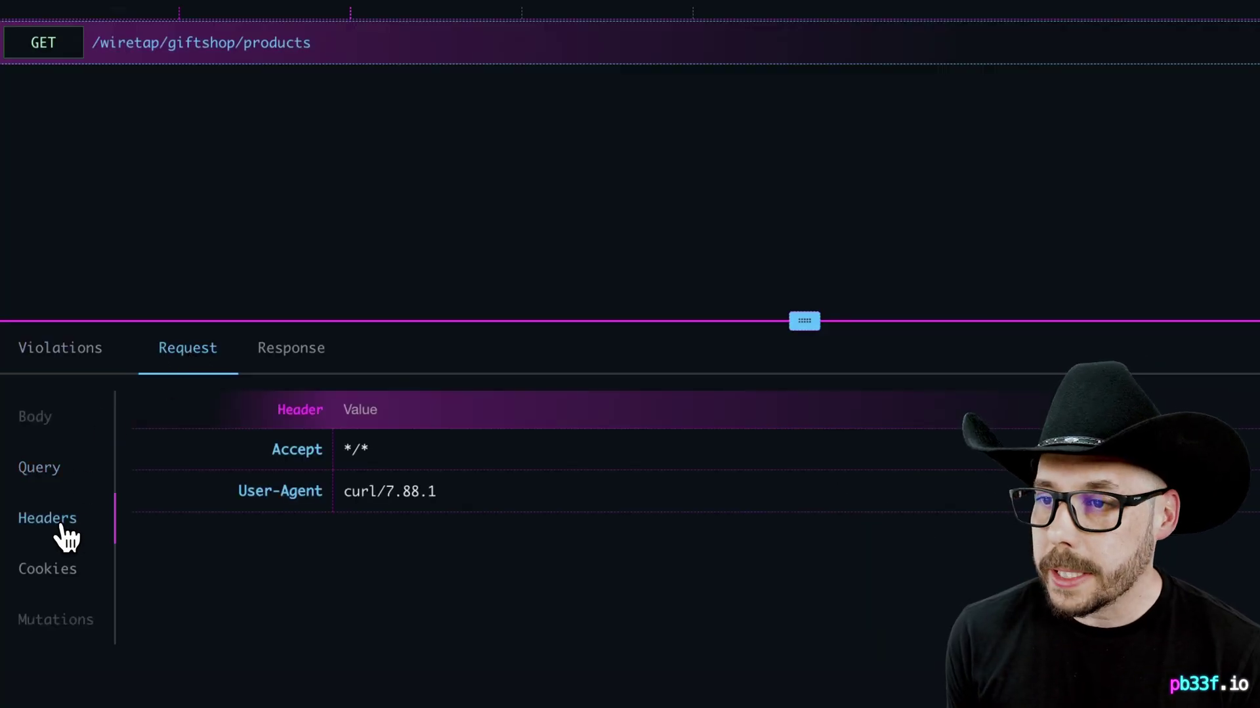
Review the response headers and status code, then return to the response JSON body.
left_click(291, 353)
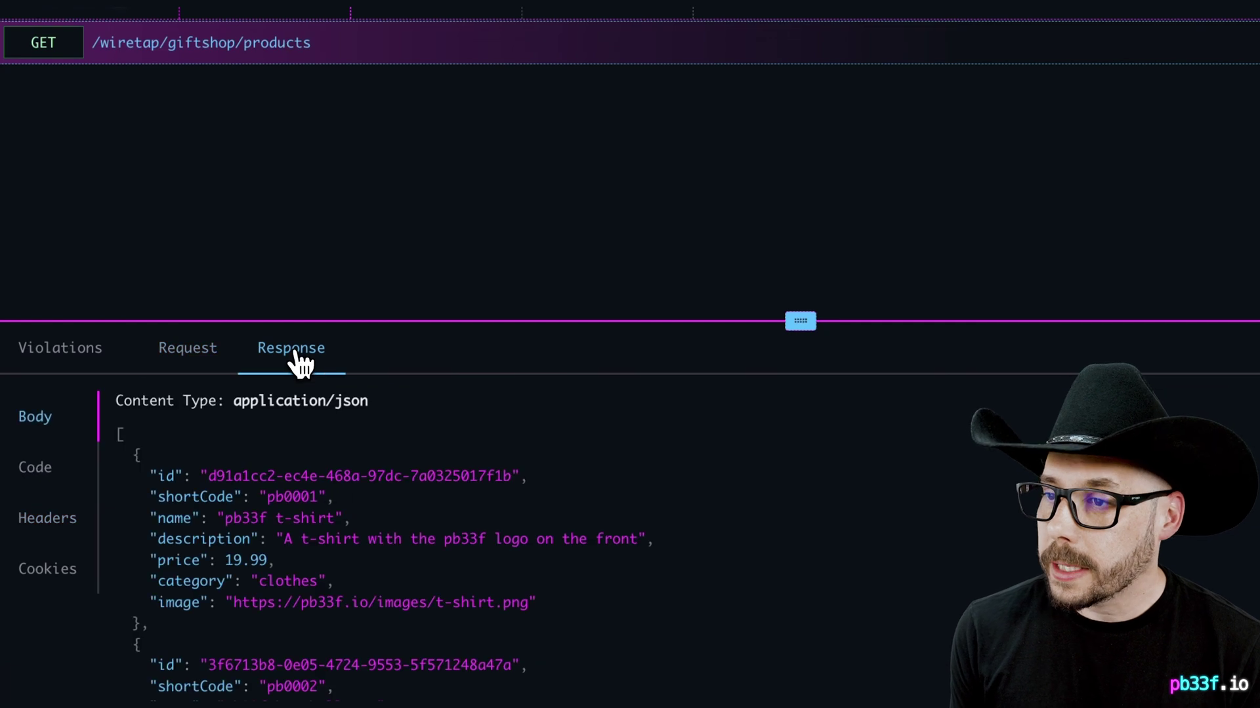
left_click(56, 533)
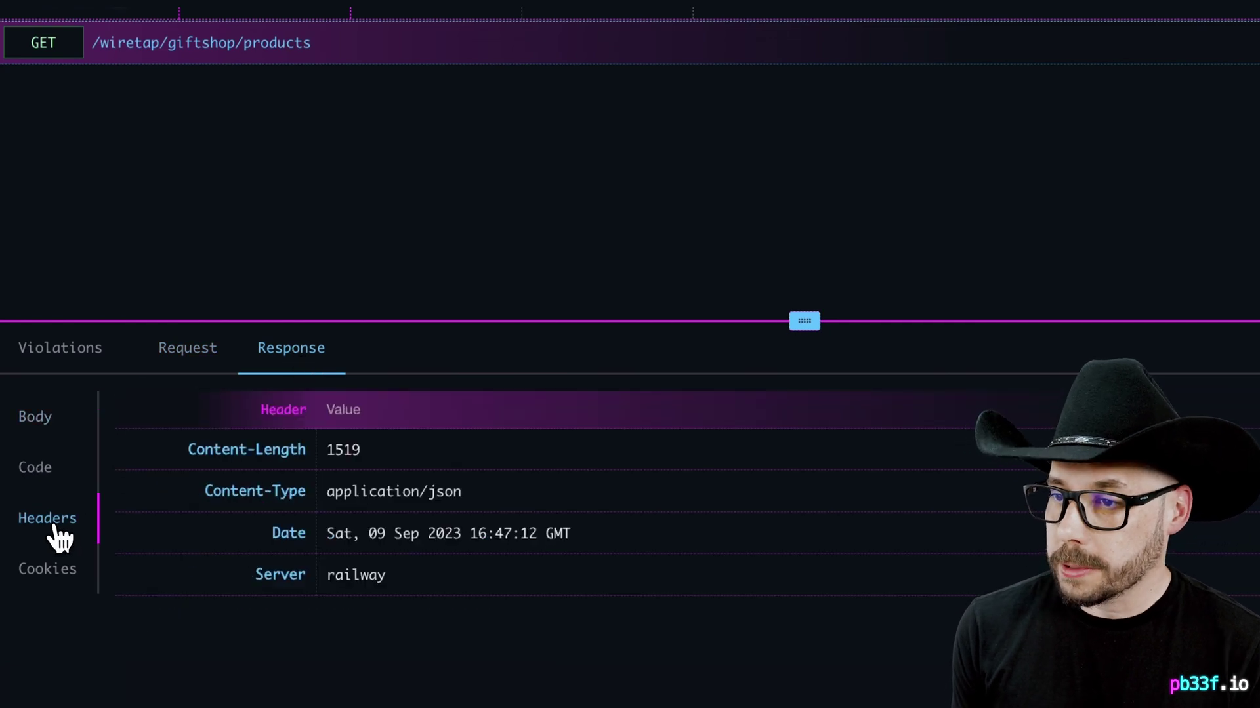
left_click(48, 488)
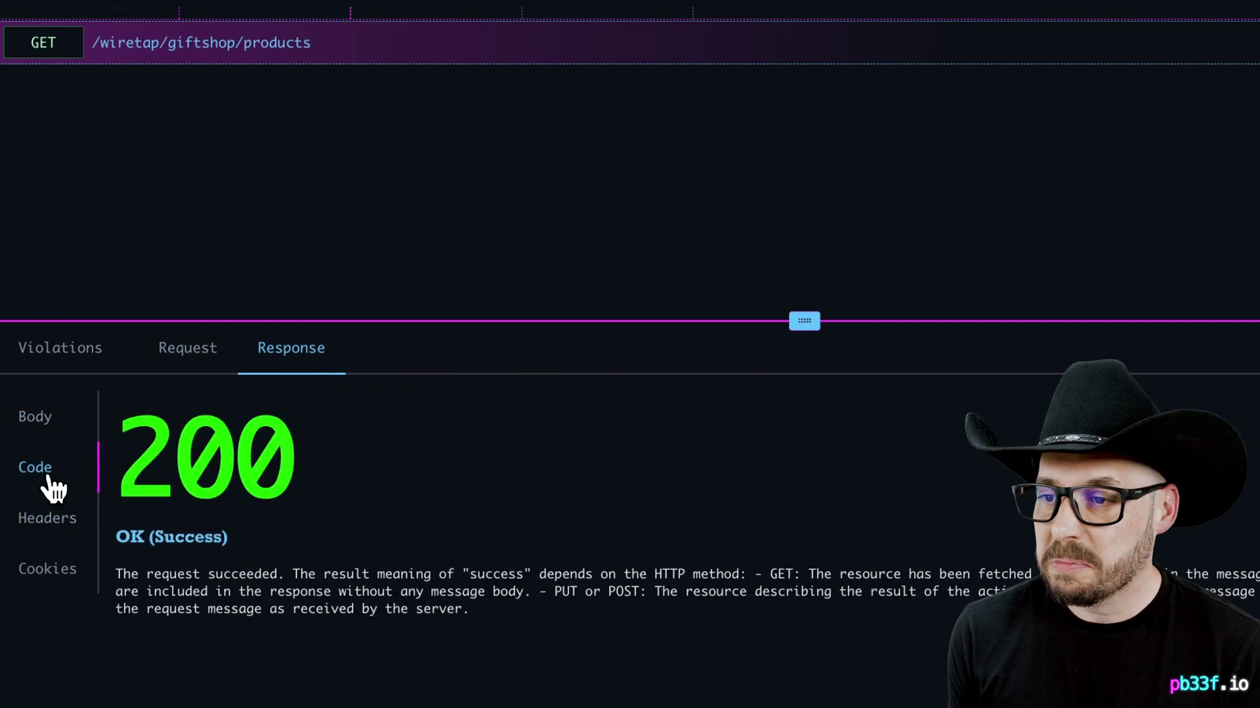
left_click(42, 433)
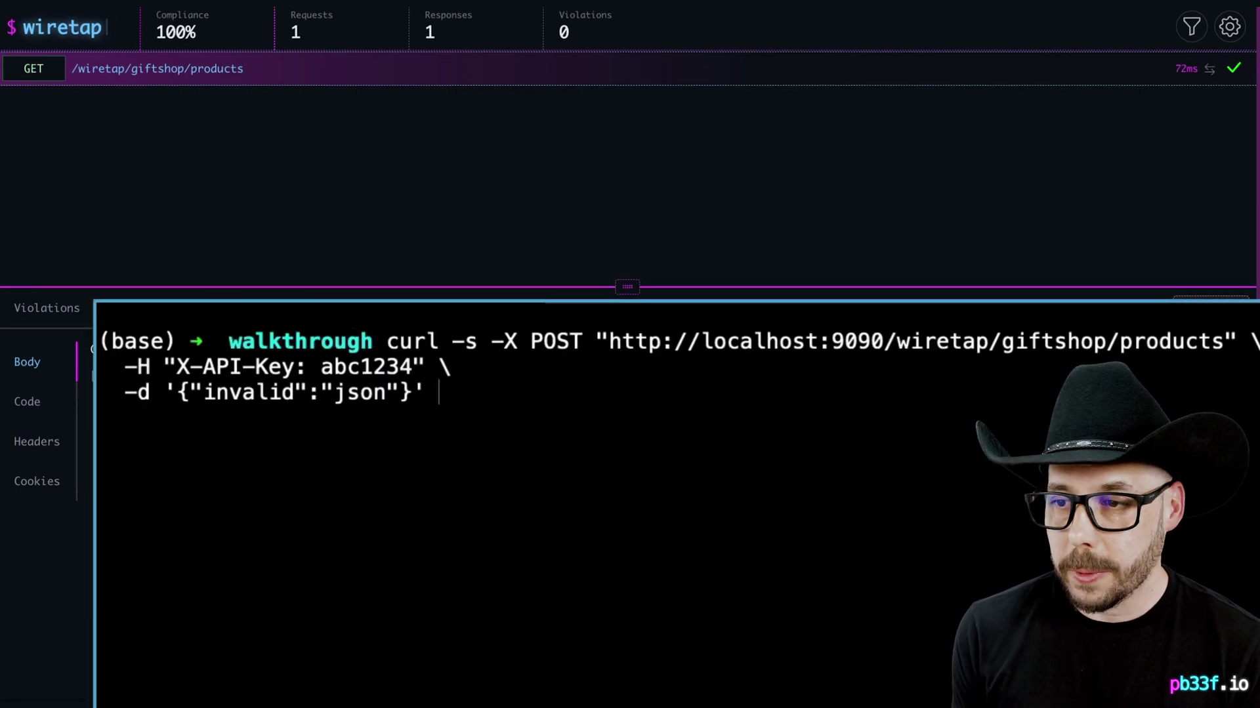
Send an invalid-JSON POST with an API key header to the products endpoint, piped to jq.
type("| ")
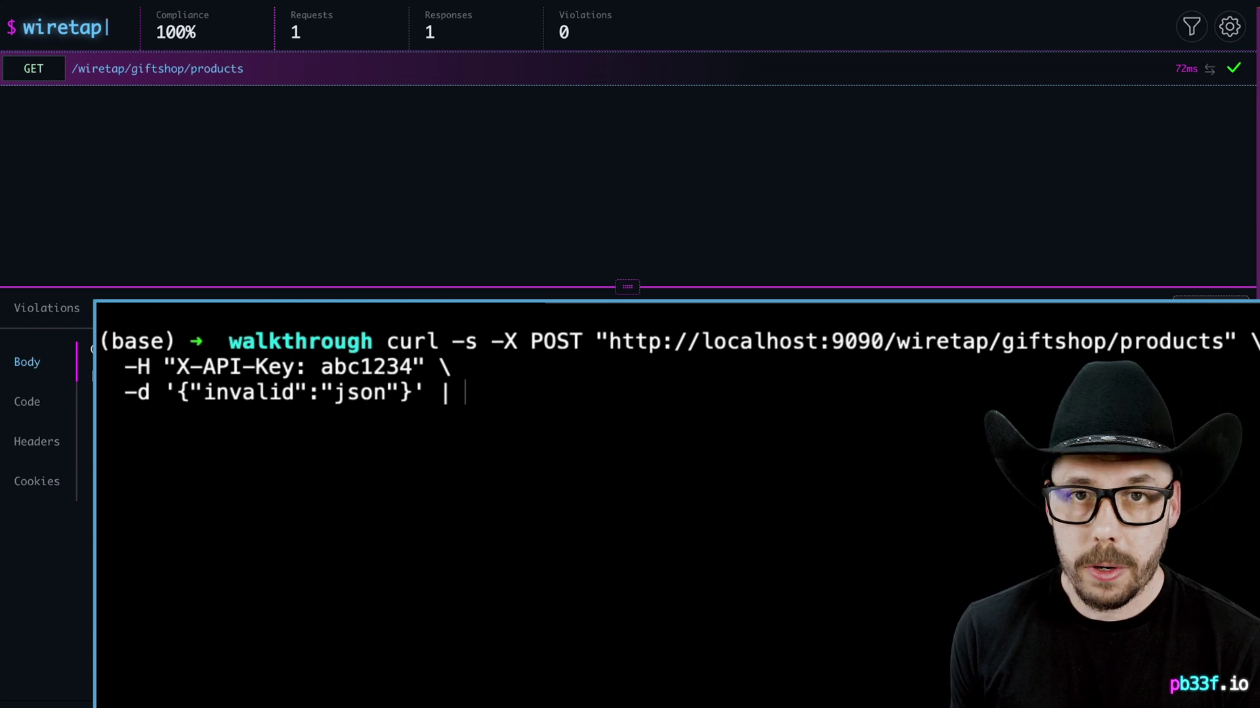
type("jq")
key("Return")
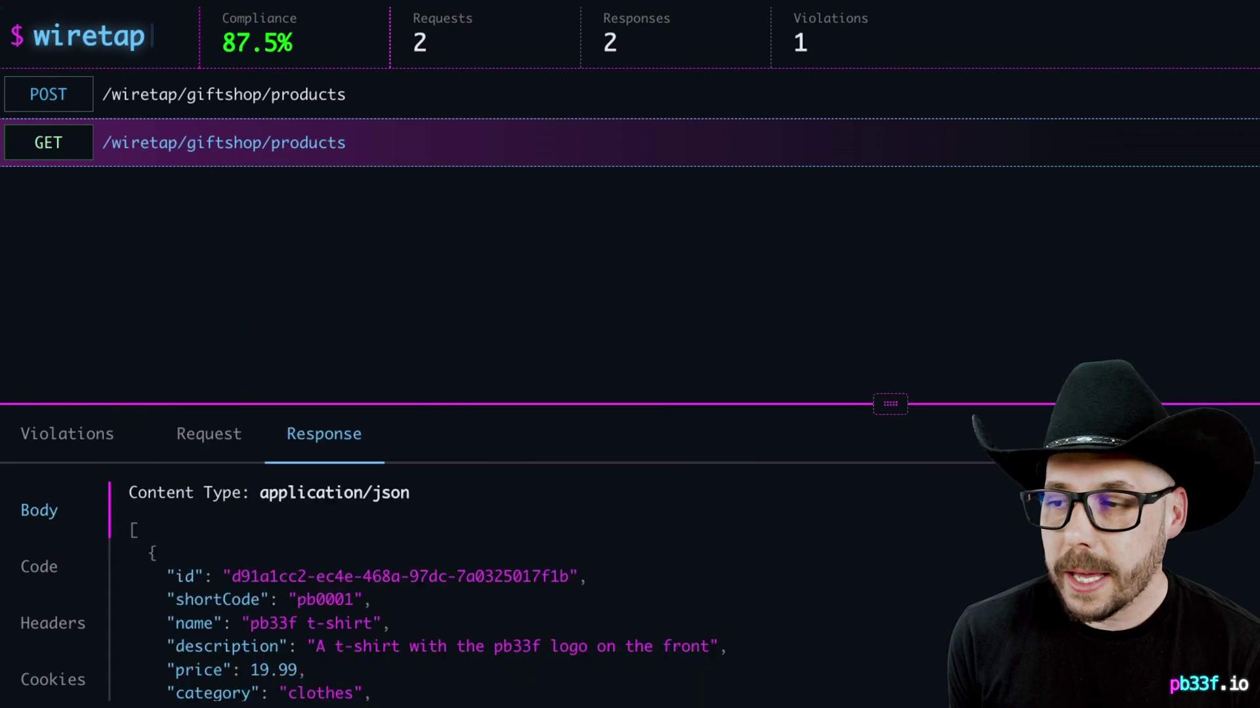
Open the failed POST call's violations and expand the unsupported content-type violation.
left_click(446, 100)
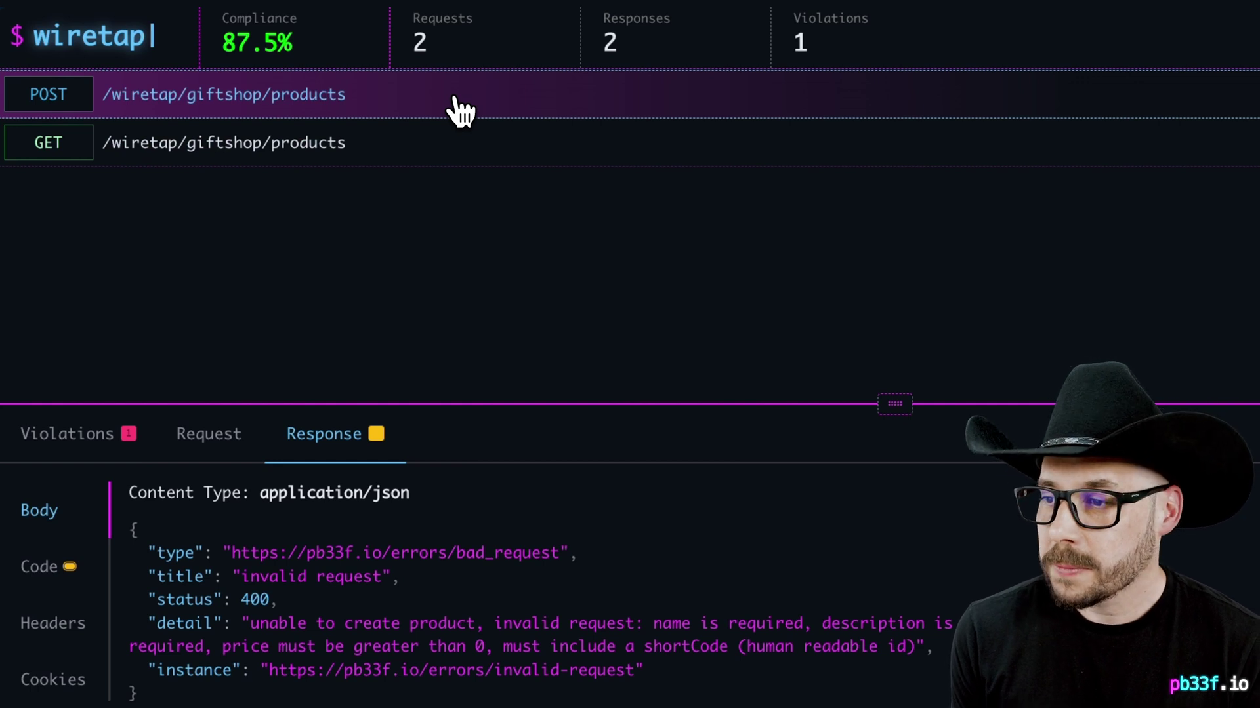
left_click(99, 451)
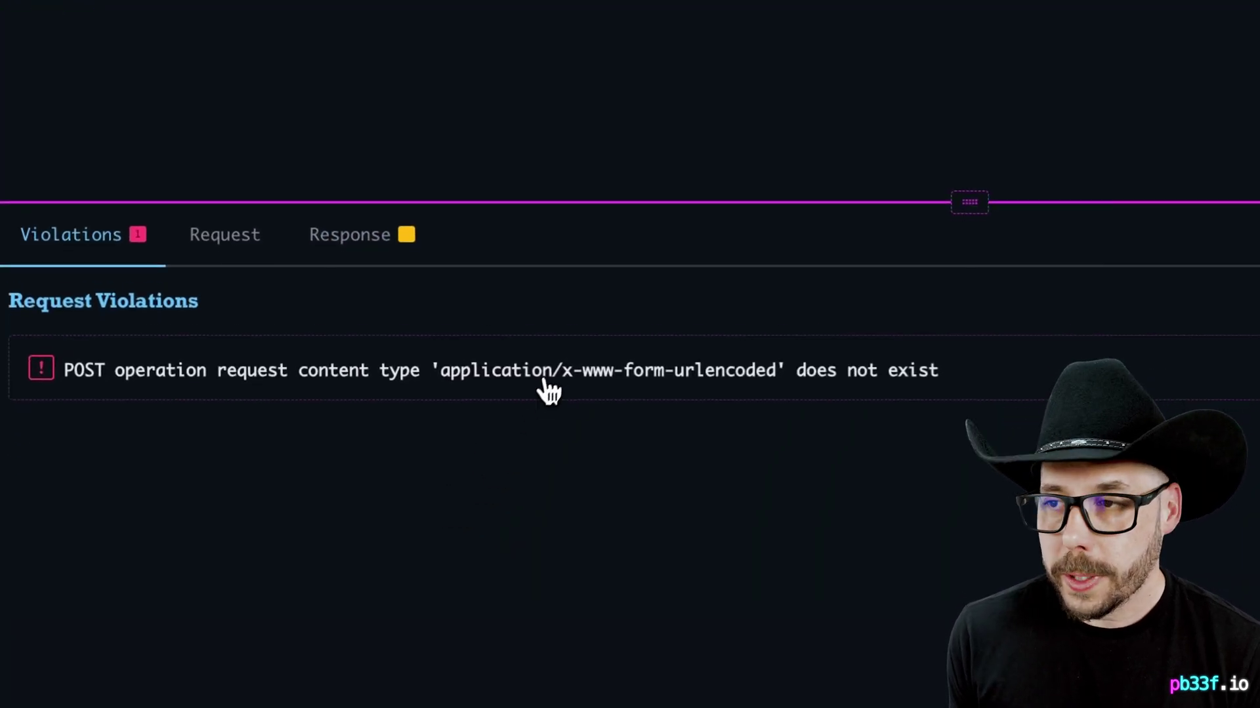
left_click(545, 384)
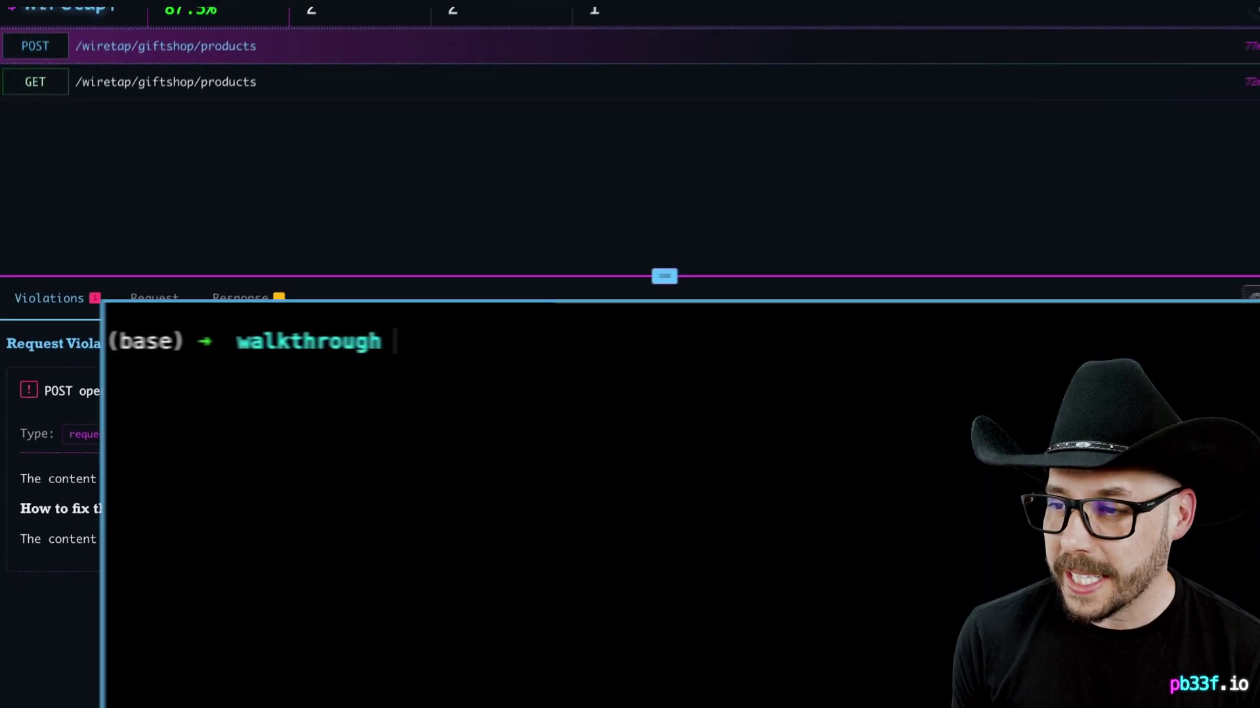
Resend the POST products request declaring JSON content, piped to jq.
type("curl -s -X POST \"http://localhost:9090/wiretap/giftshop/products\" \\   -H 'Content-Type: application/json' \\   -H \"X-API-Key: abc1234\" \\   -d '{\"invalid\":\"json\"}'")
type("| ")
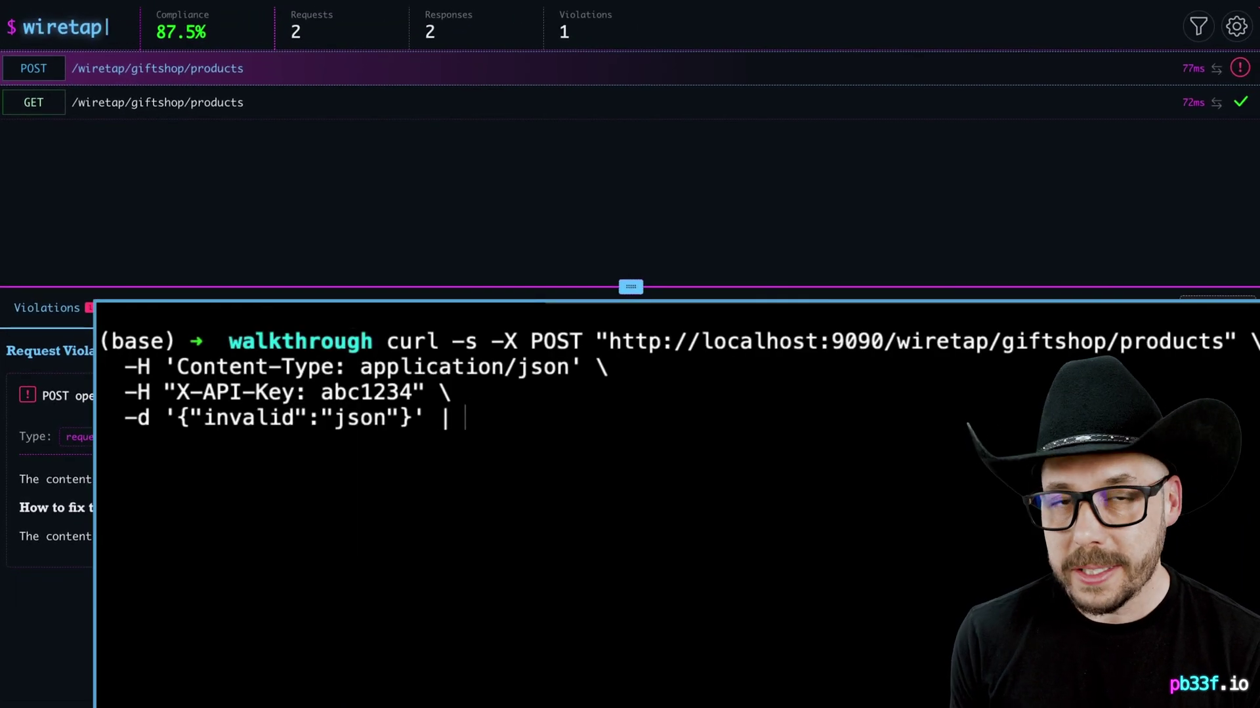
type("jq")
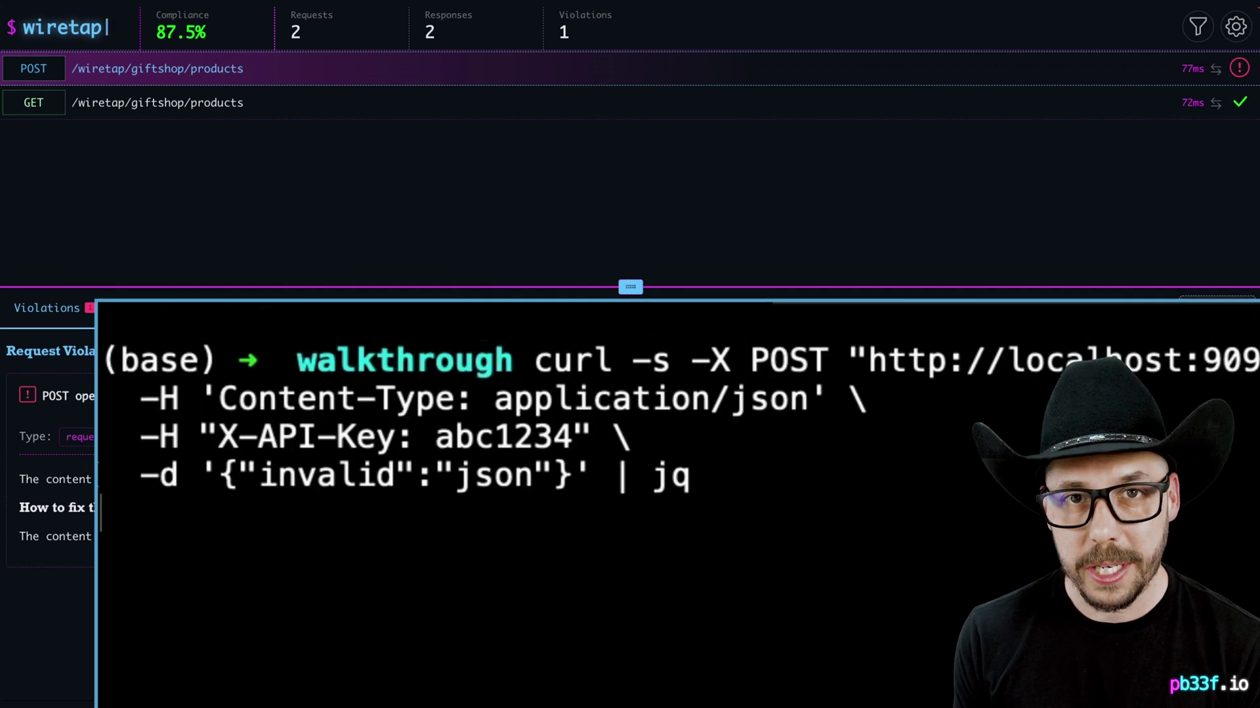
key("Return")
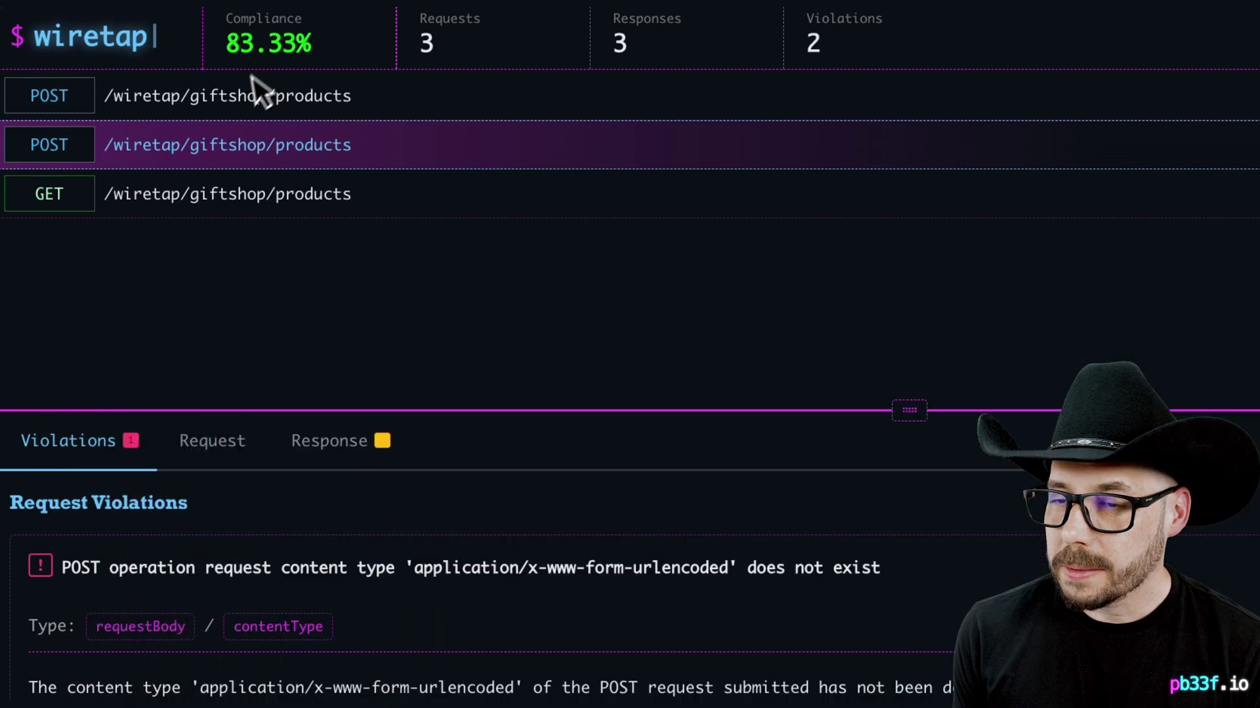
Open the newest POST call, show its validation schema, and view the failing request object.
left_click(236, 100)
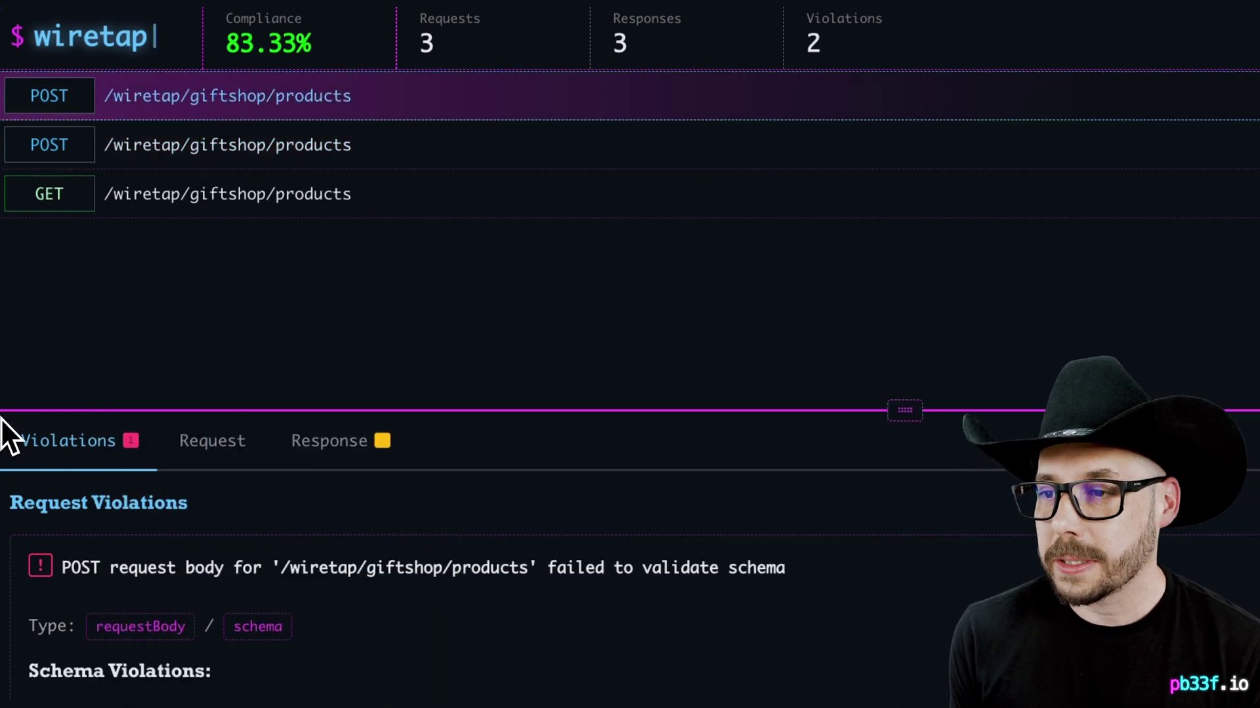
scroll(4, 430, "down", 5)
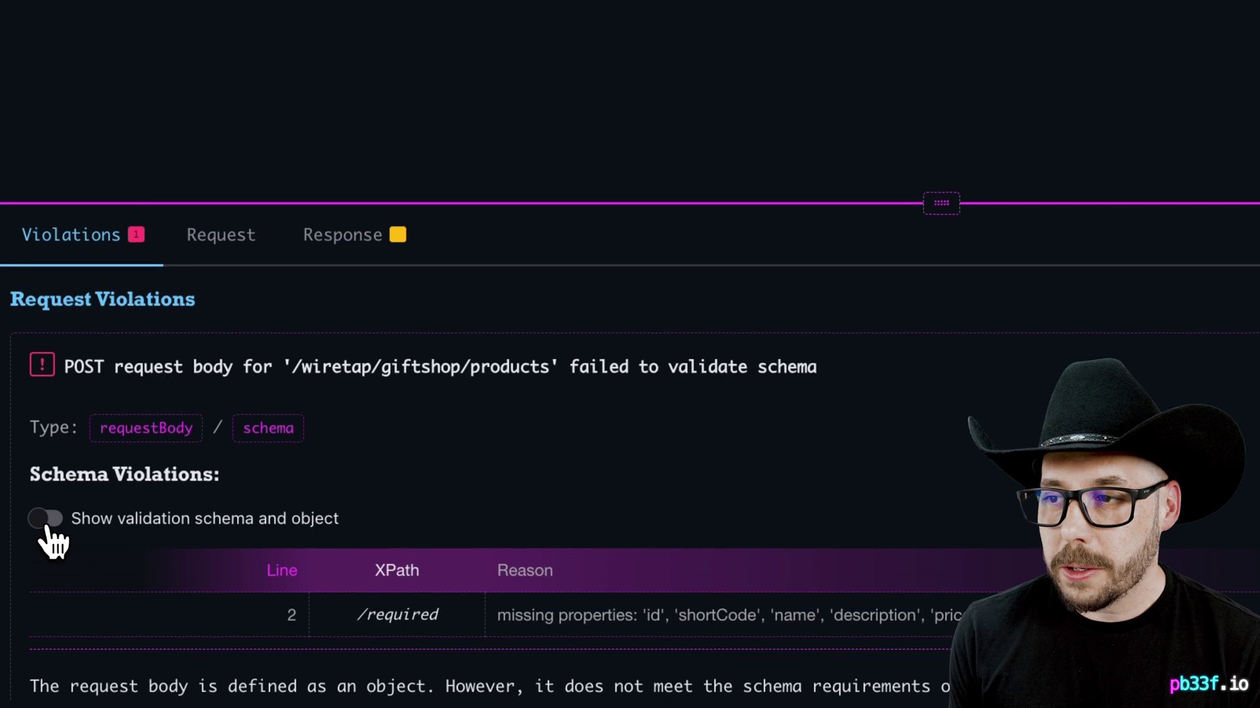
left_click(46, 525)
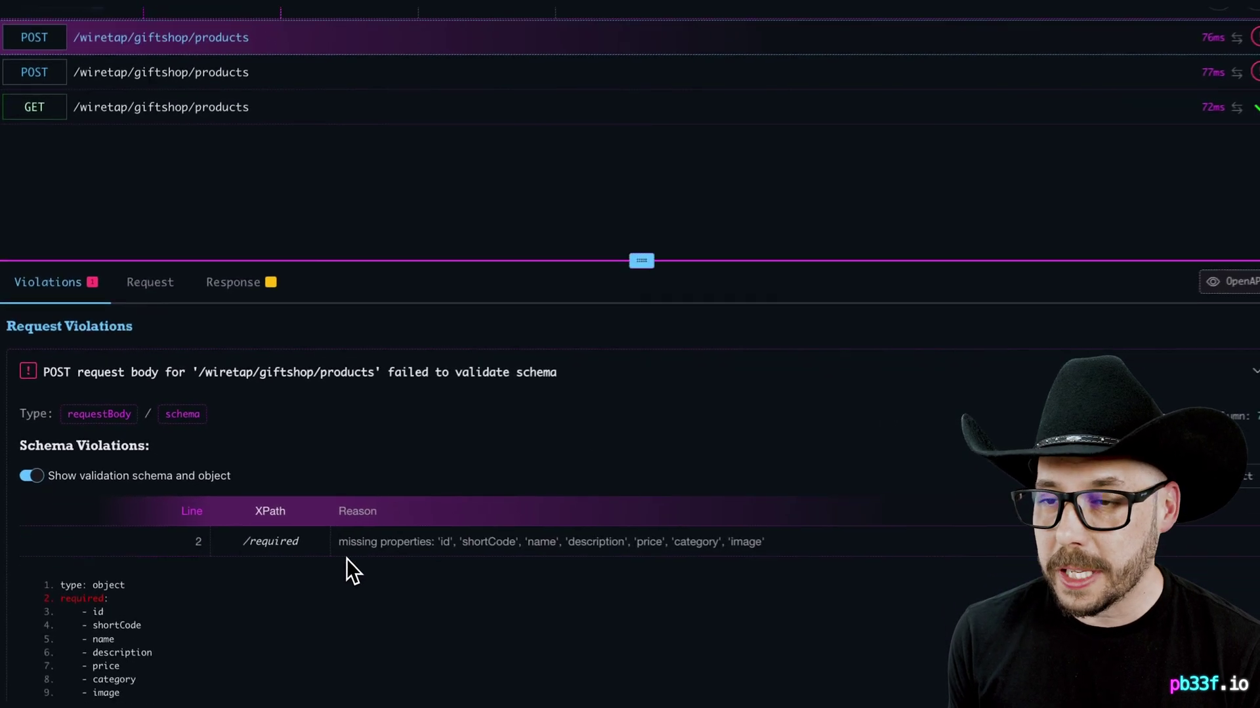
scroll(347, 559, "down", 4)
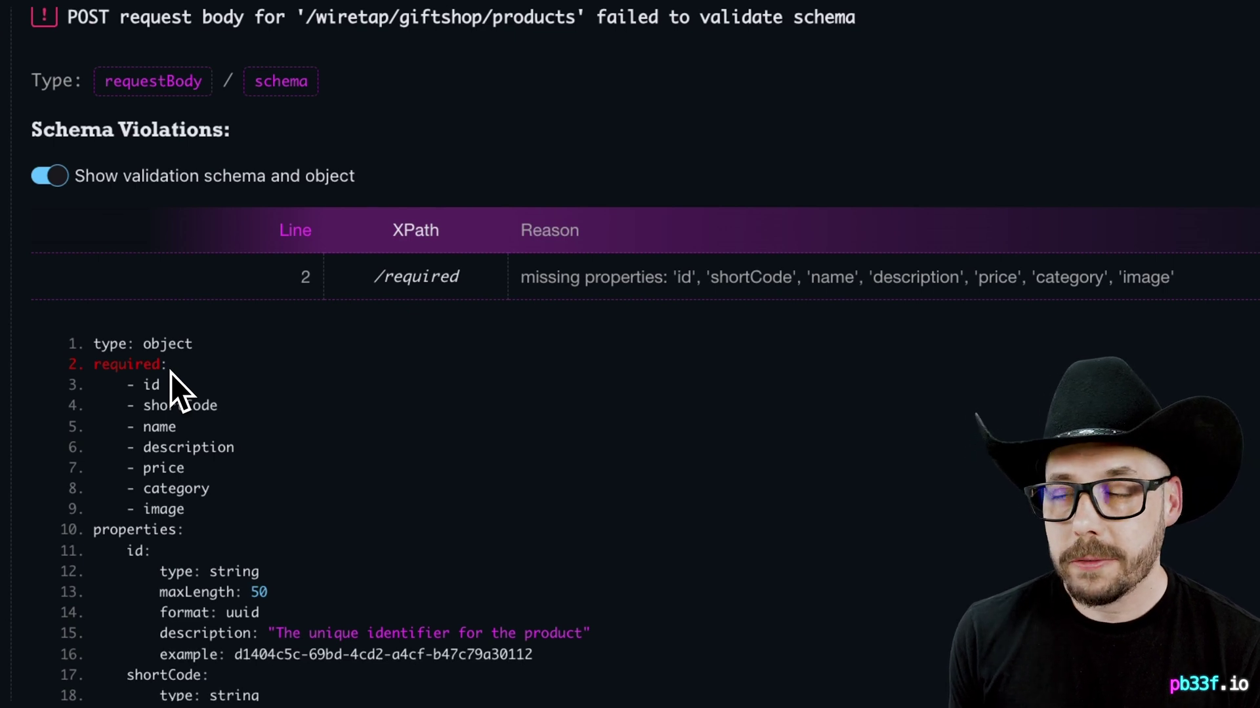
left_click(1204, 253)
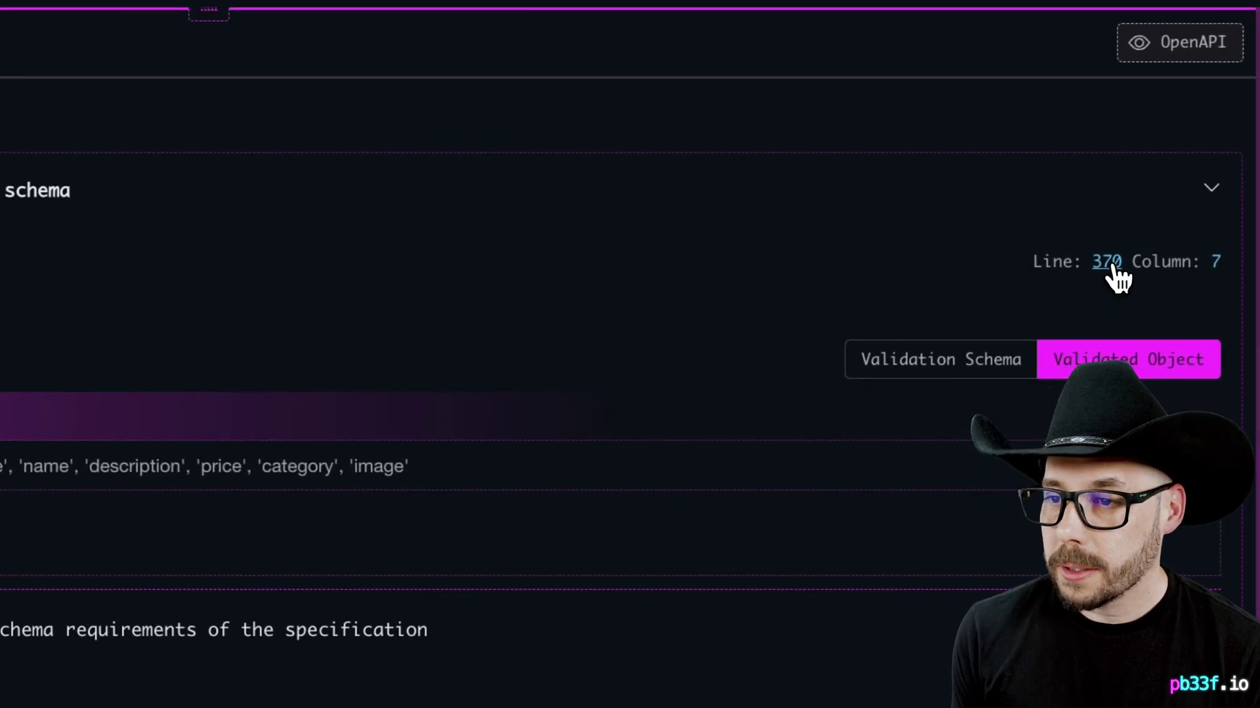
Open the OpenAPI spec at line 370, where the Product schema begins.
left_click(1110, 265)
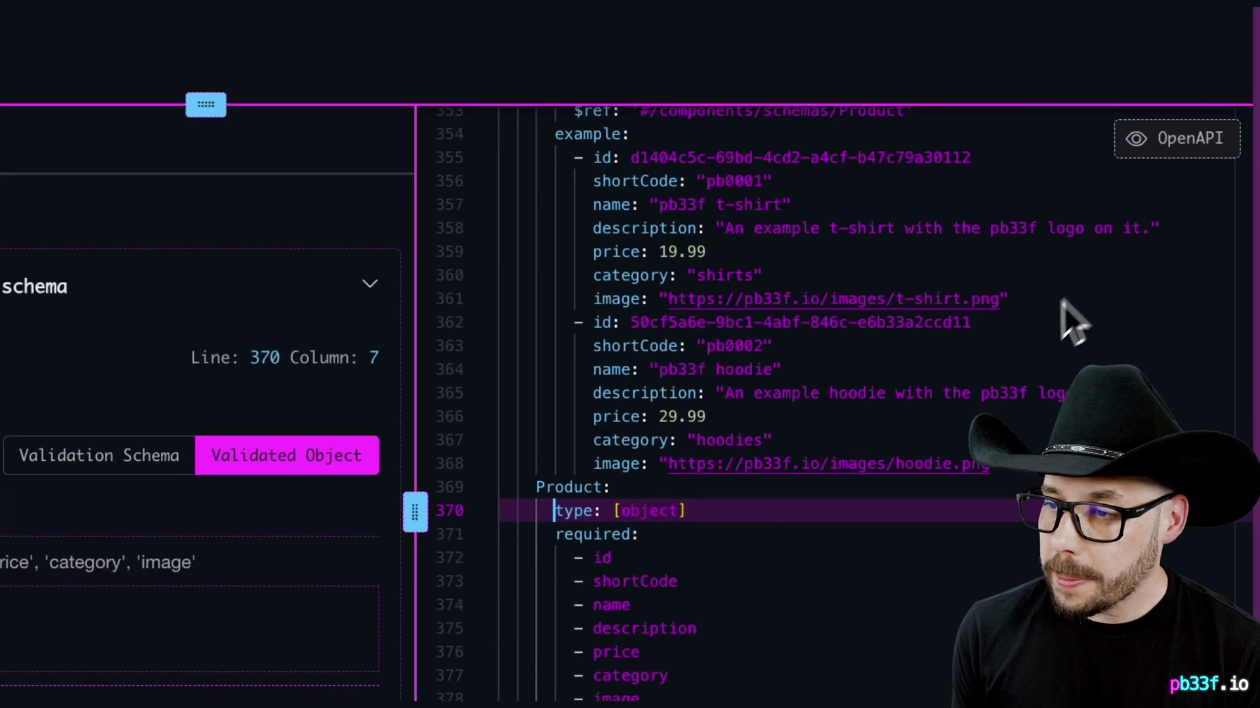
scroll(689, 534, "down", 5)
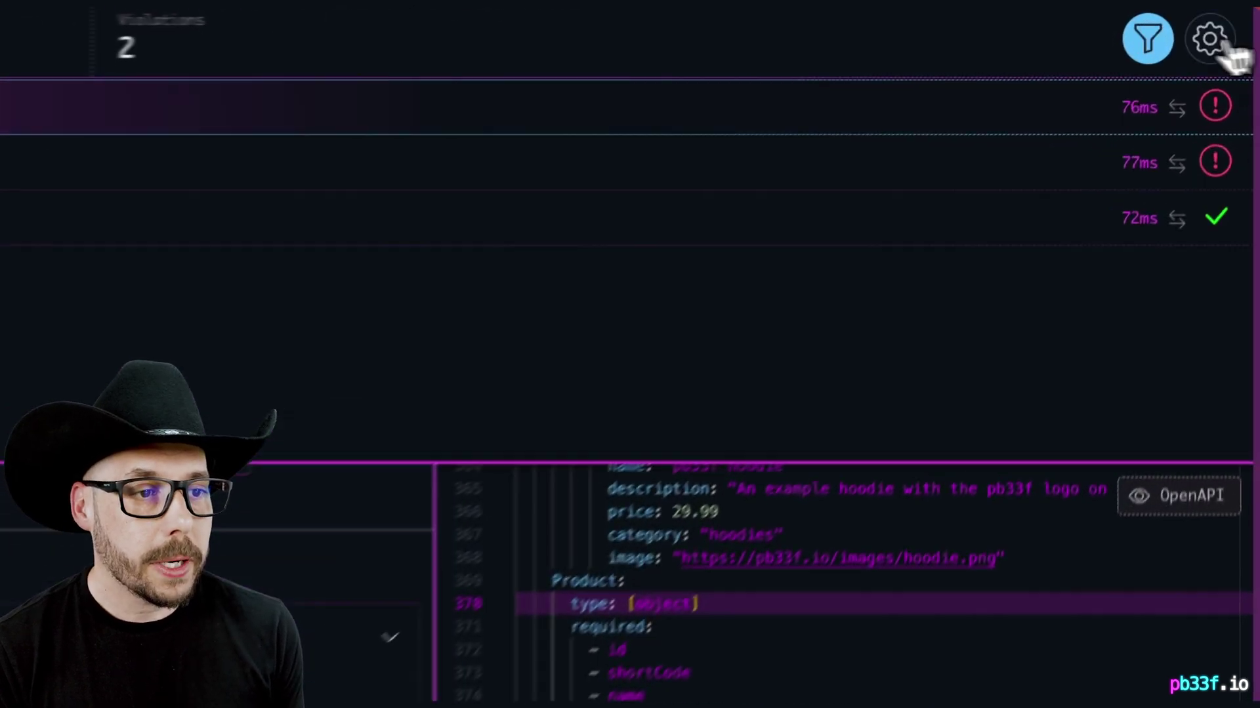
Add a pb0001 keyword filter in the filters panel, then remove it.
left_click(1147, 38)
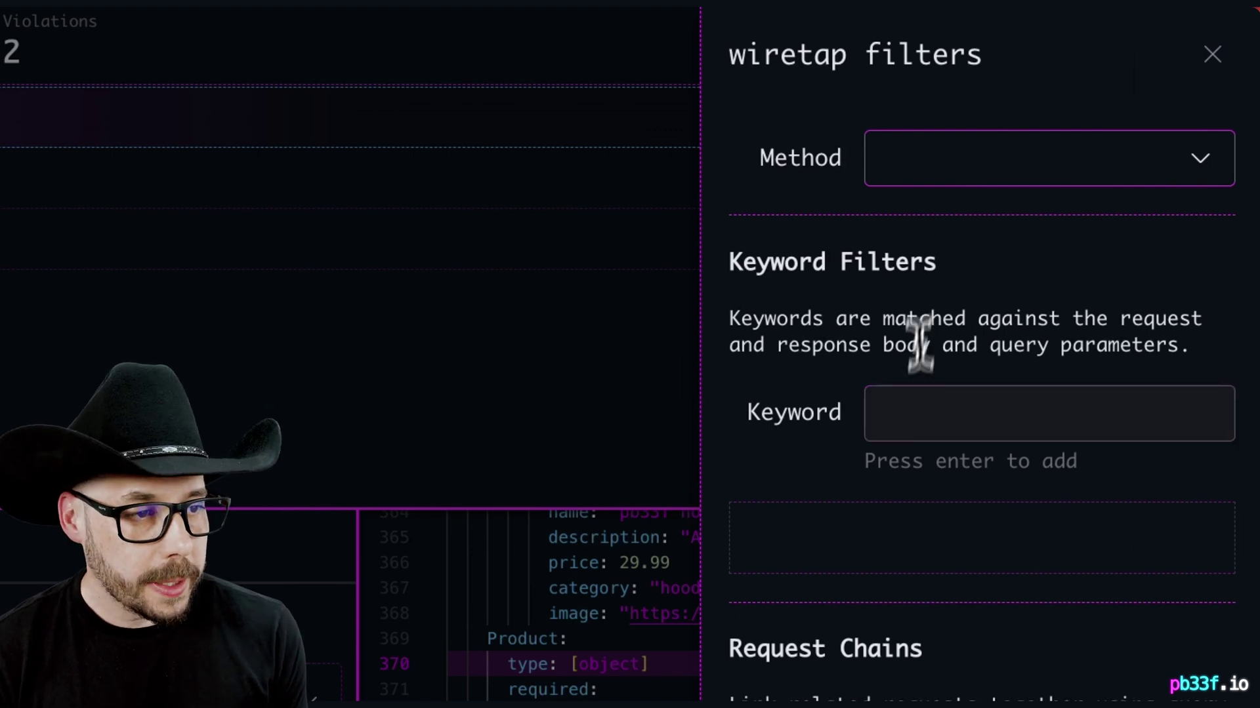
left_click(913, 422)
type("p")
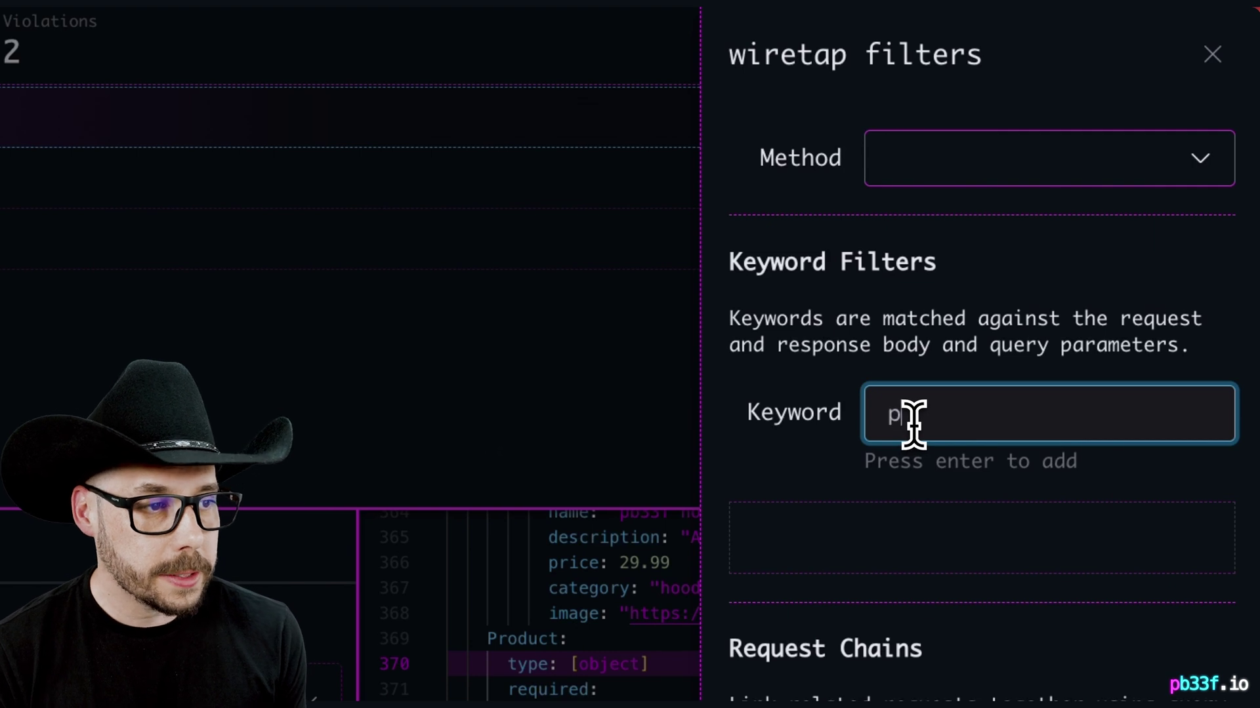
type("b0001")
key("Return")
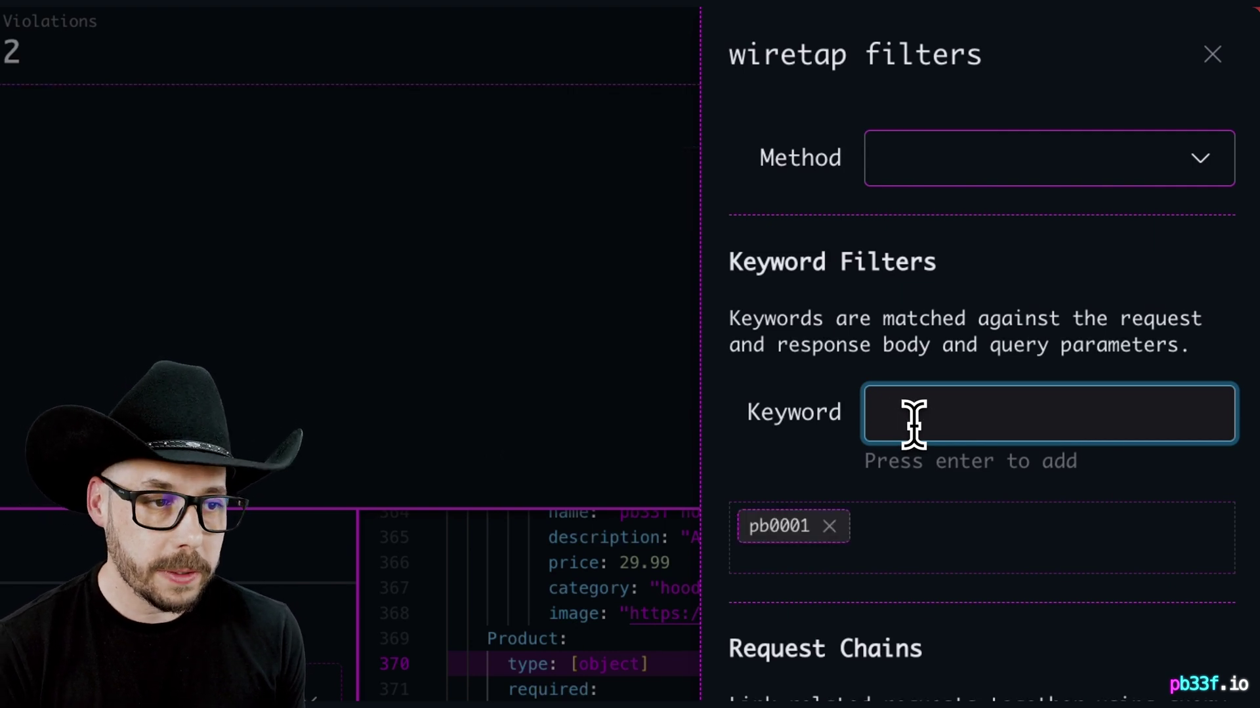
key("Escape")
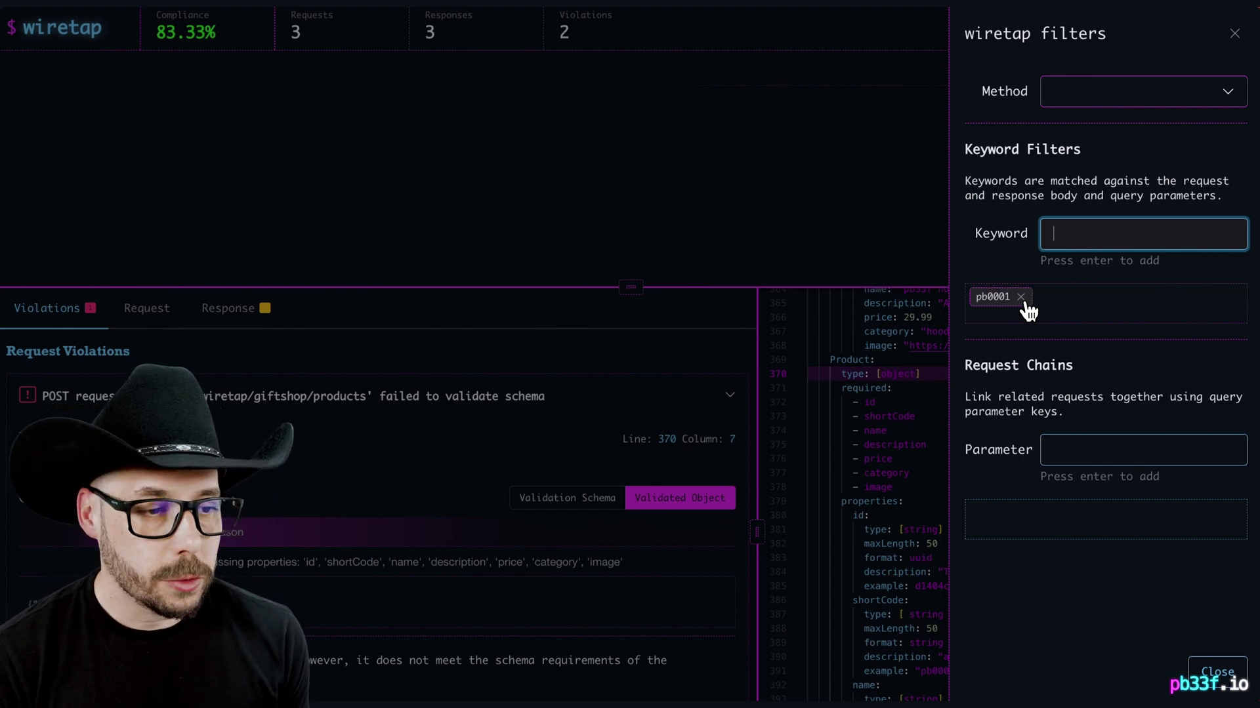
left_click(1021, 299)
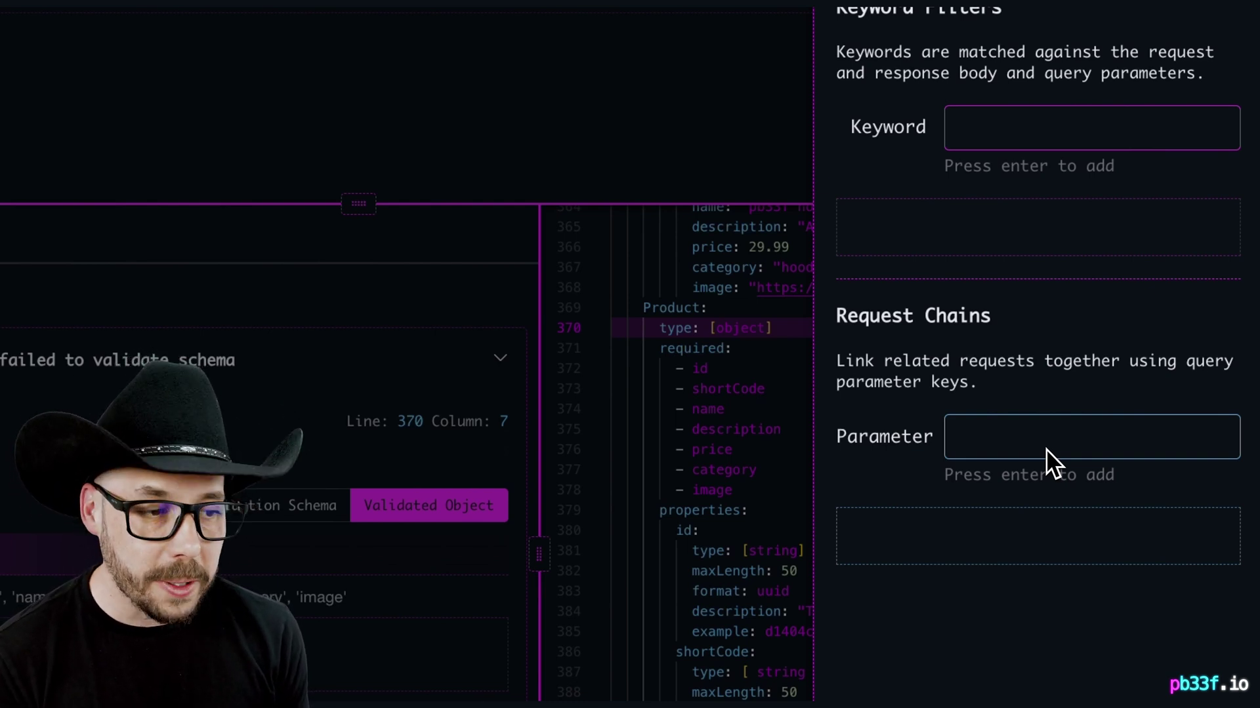
Set 'query' as the request-chain parameter key and close the filters panel.
left_click(1043, 440)
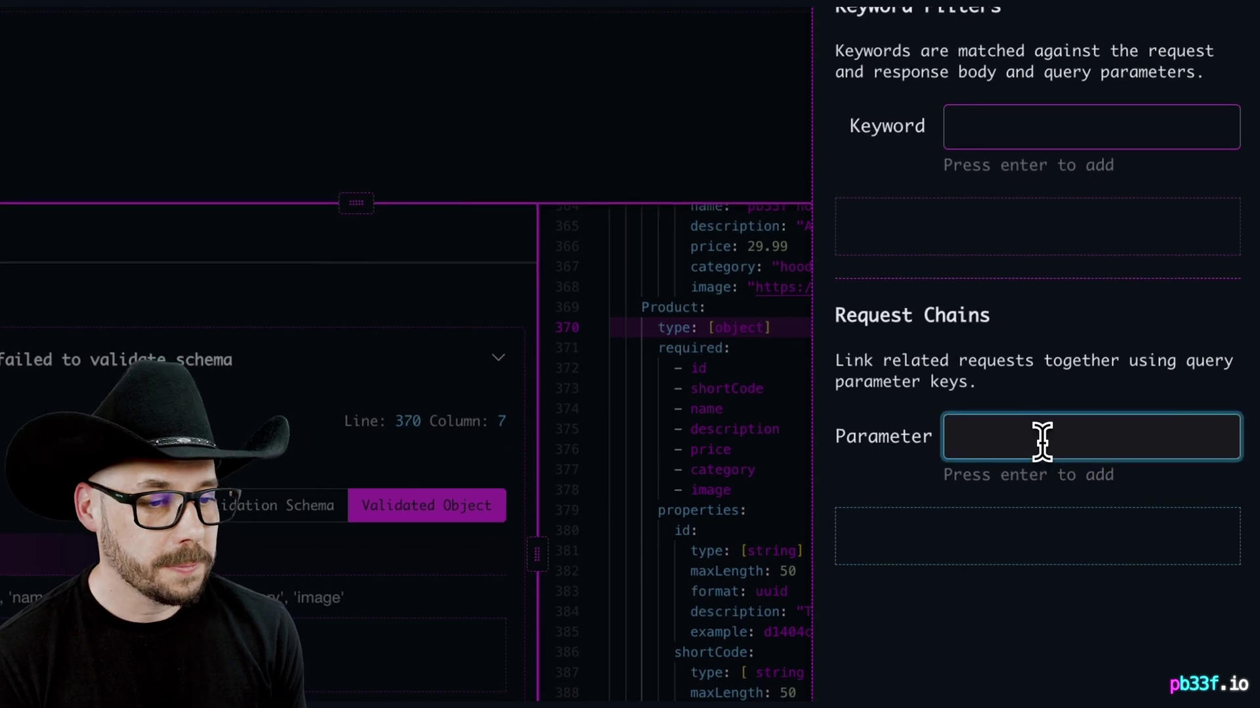
type("qu")
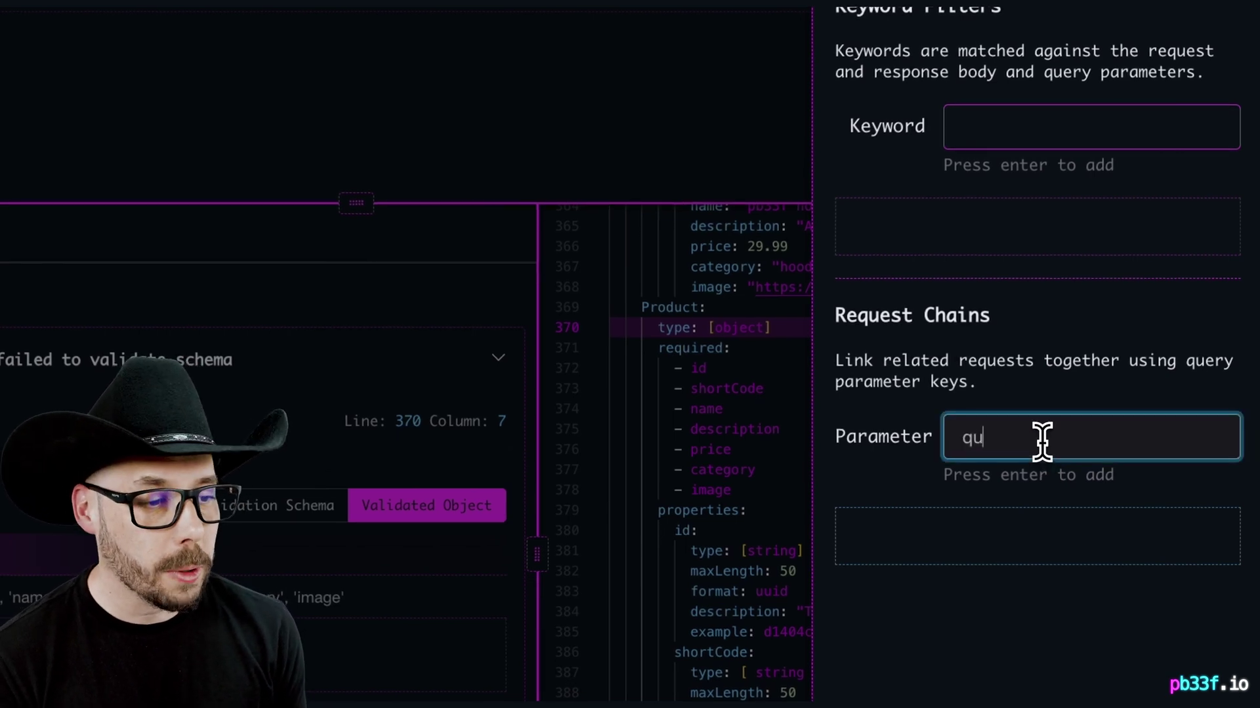
type("ery")
key("Return")
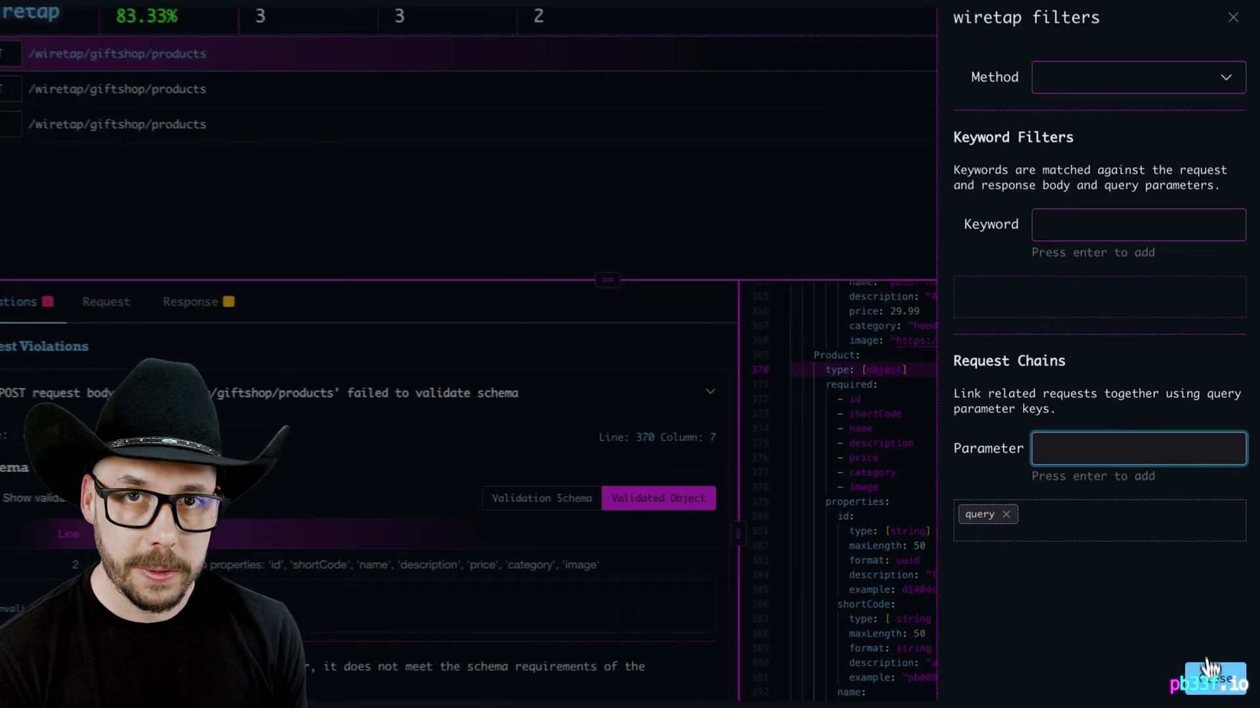
left_click(1211, 669)
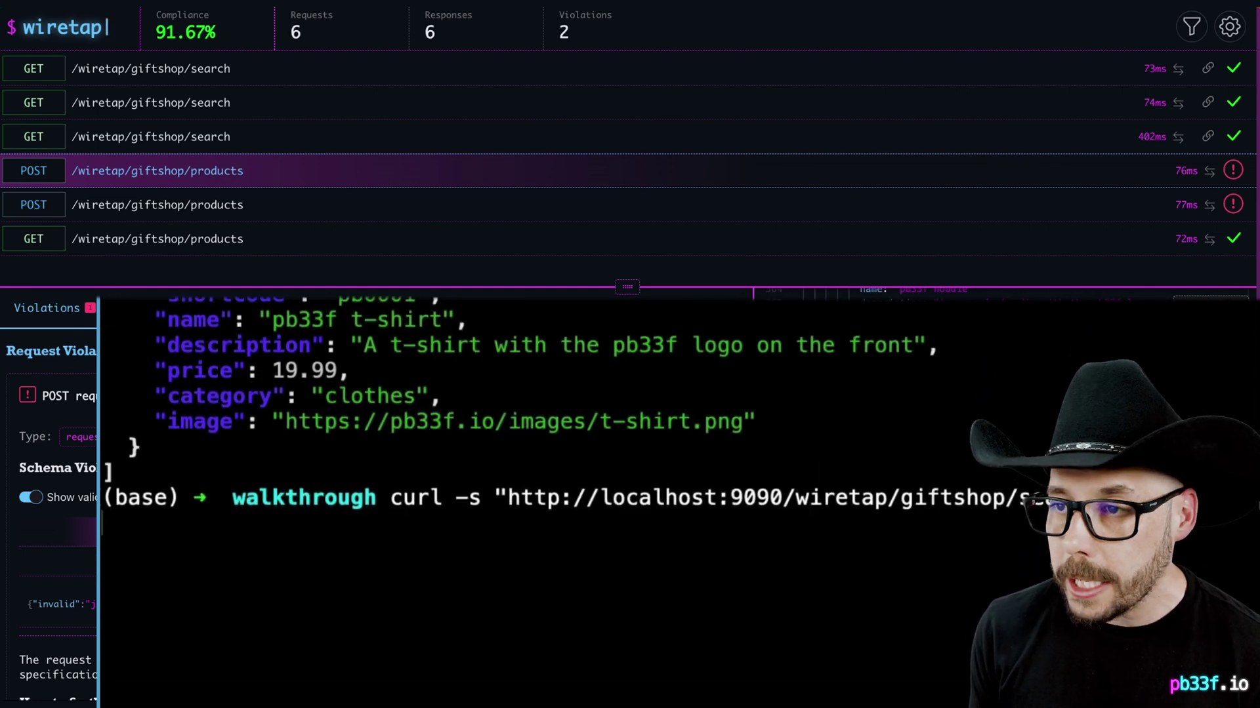
Run the gift shop search for 'cup' twice, returning the pb33f coffee cup.
key("Return")
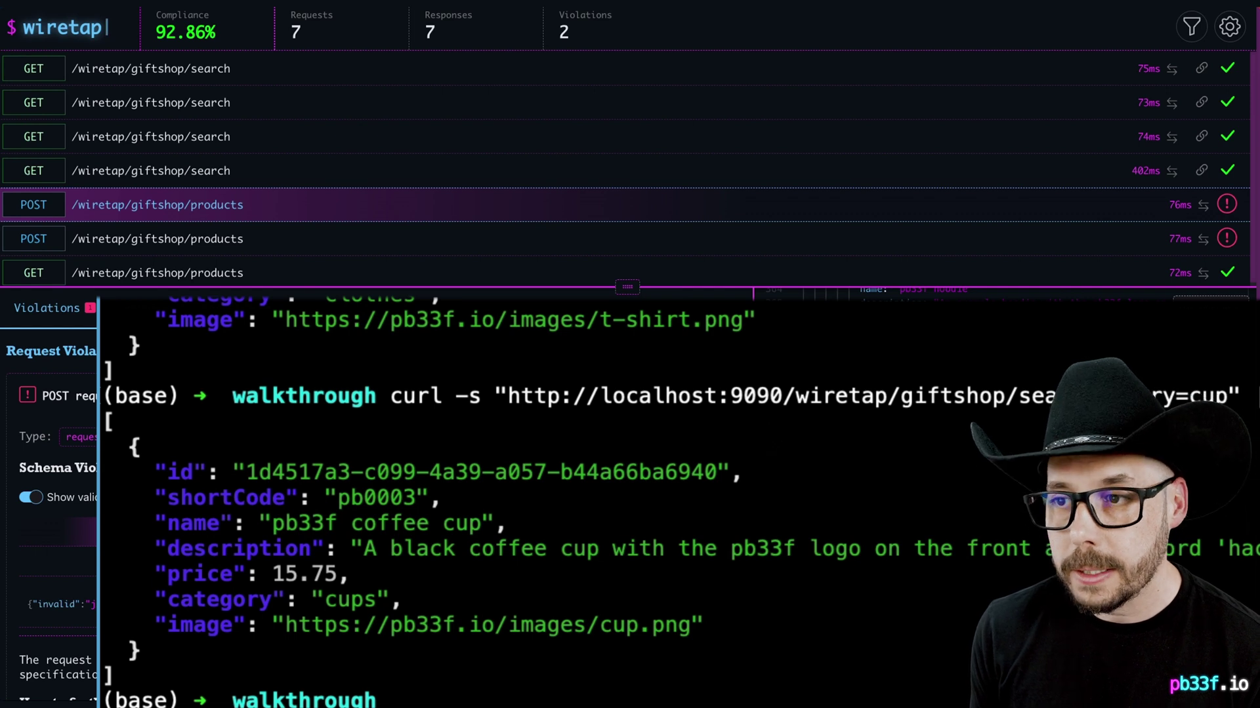
key("Up")
key("Return")
Review the shirt (9.096 s) and hat (3.846 s) search chains, then hide the OpenAPI pane.
left_click(1183, 253)
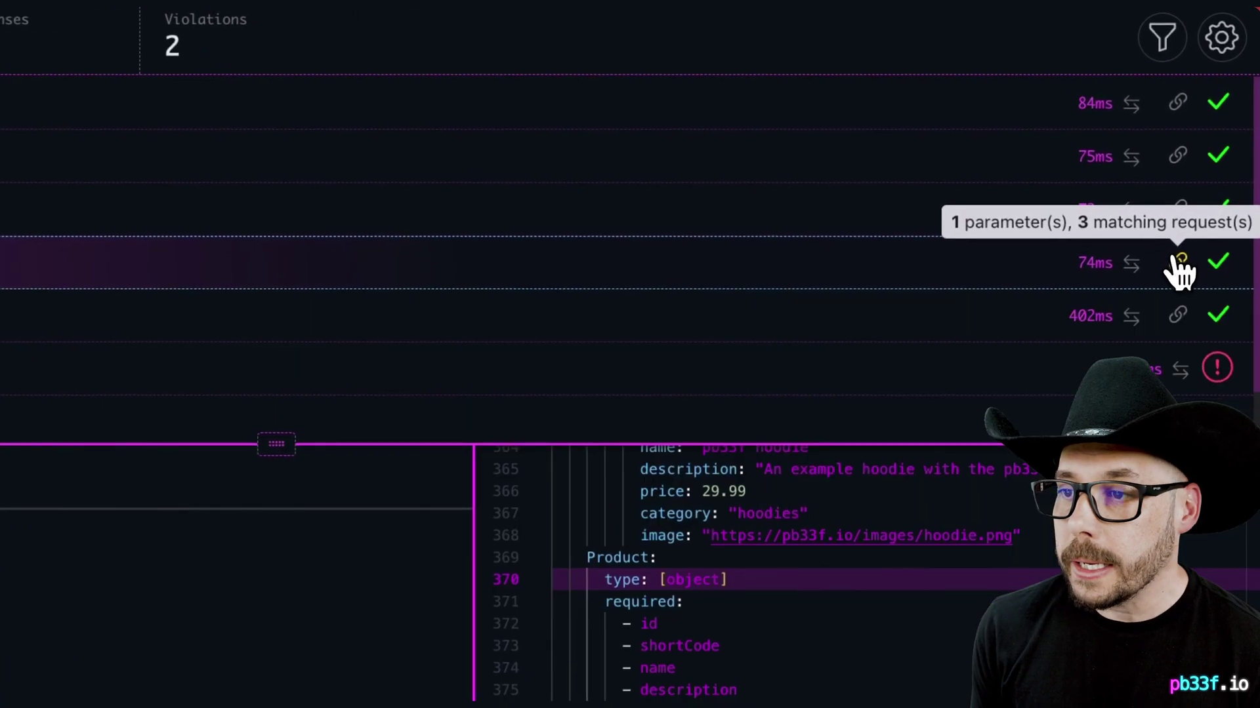
left_click(351, 397)
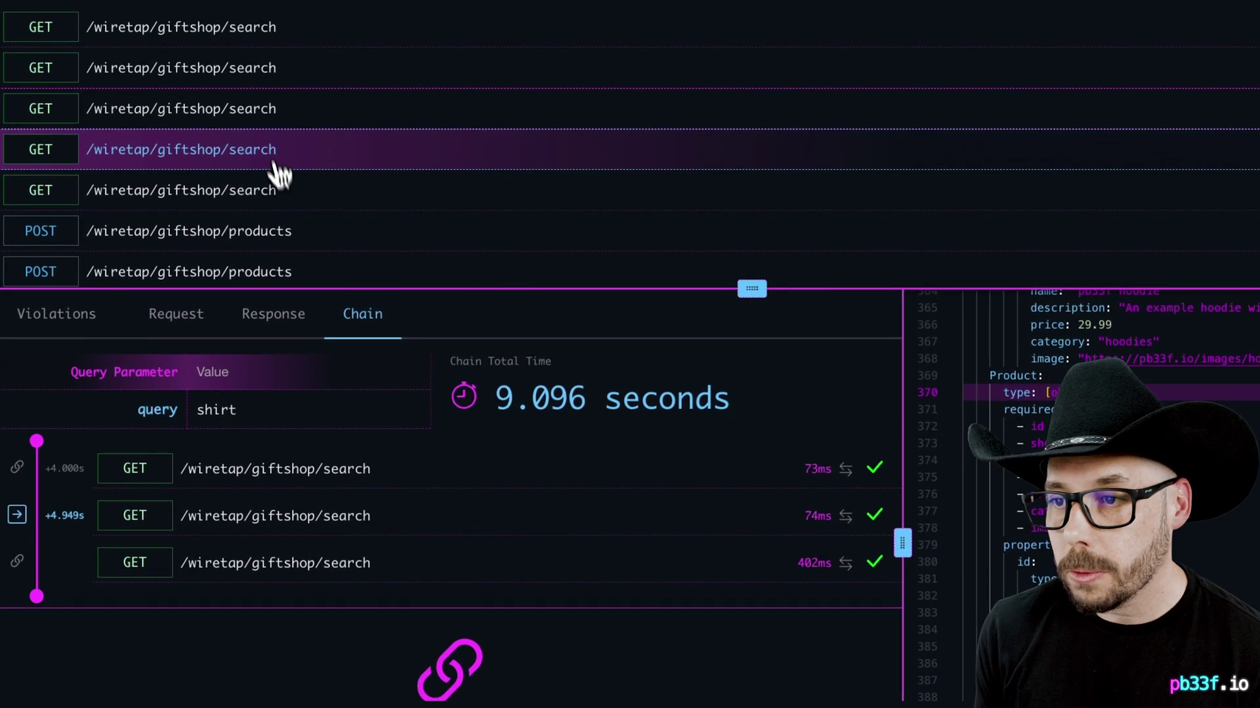
left_click(261, 113)
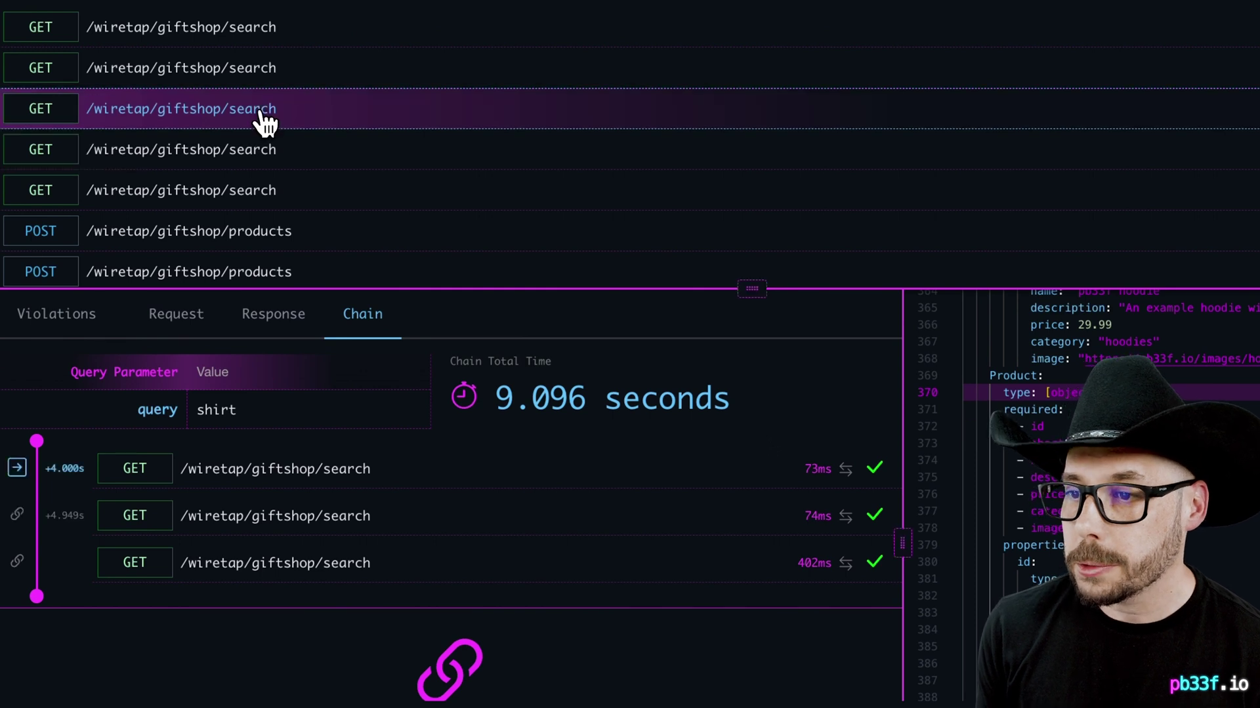
left_click(259, 81)
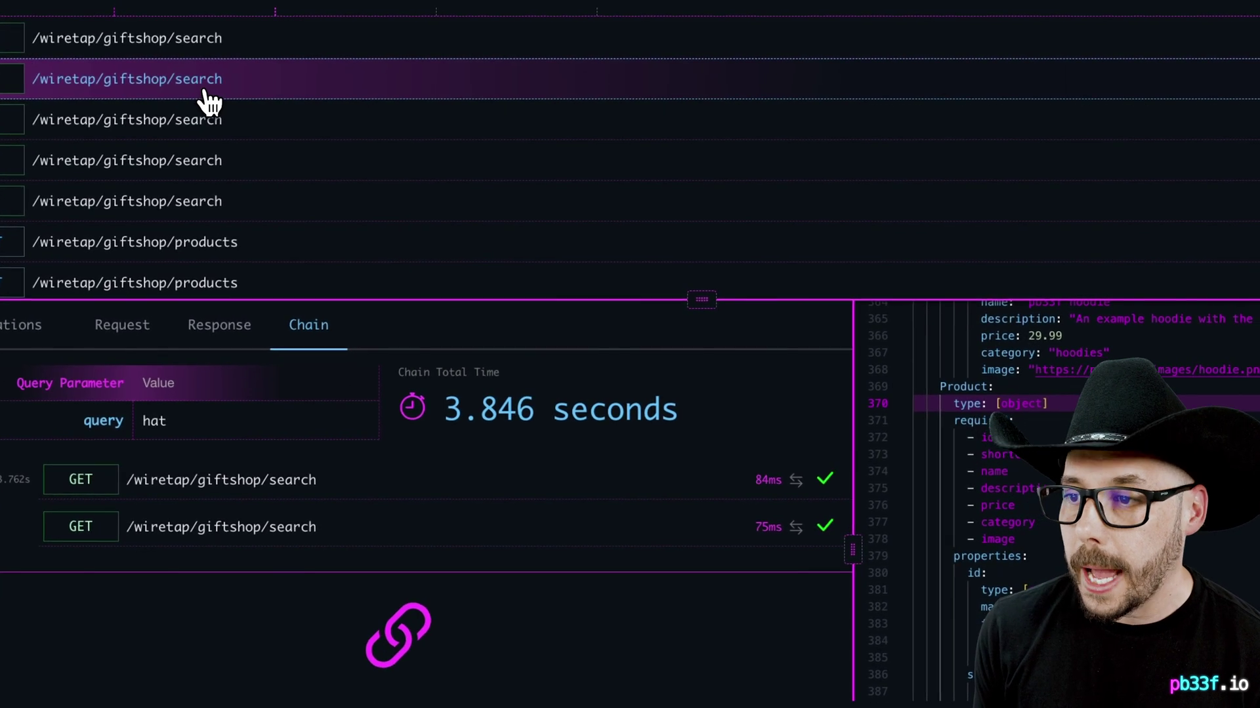
left_click(267, 484)
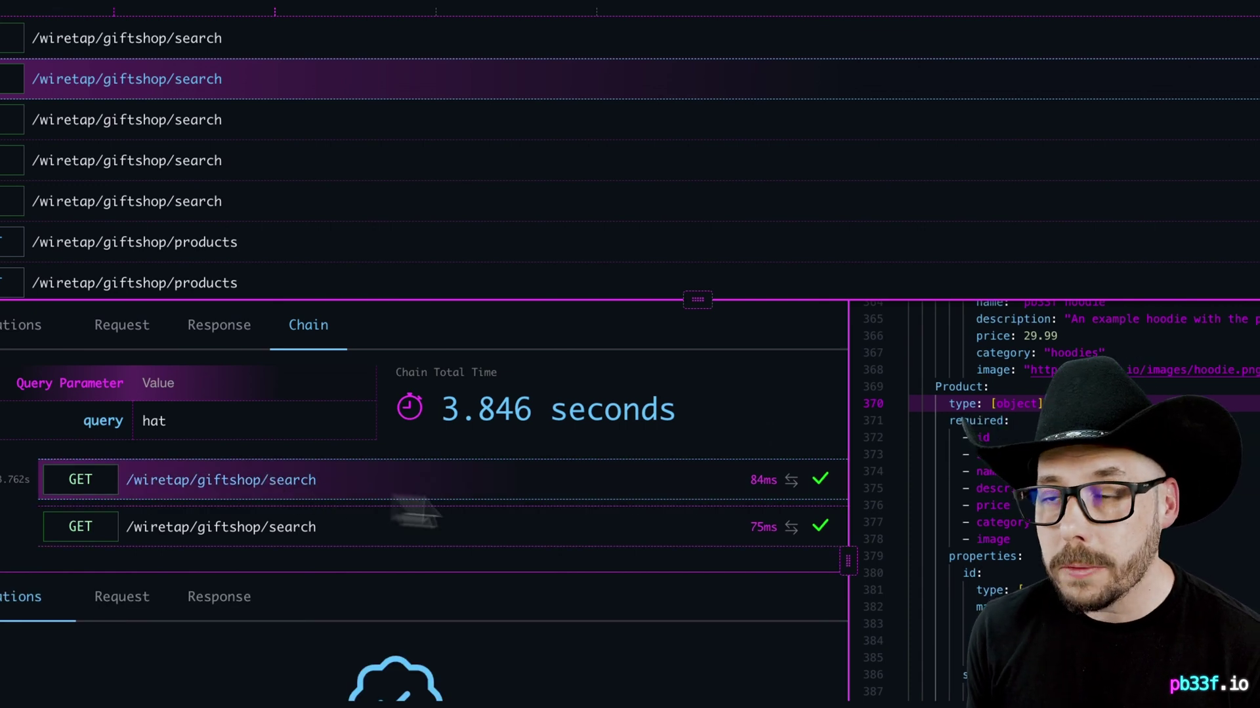
left_click(1237, 293)
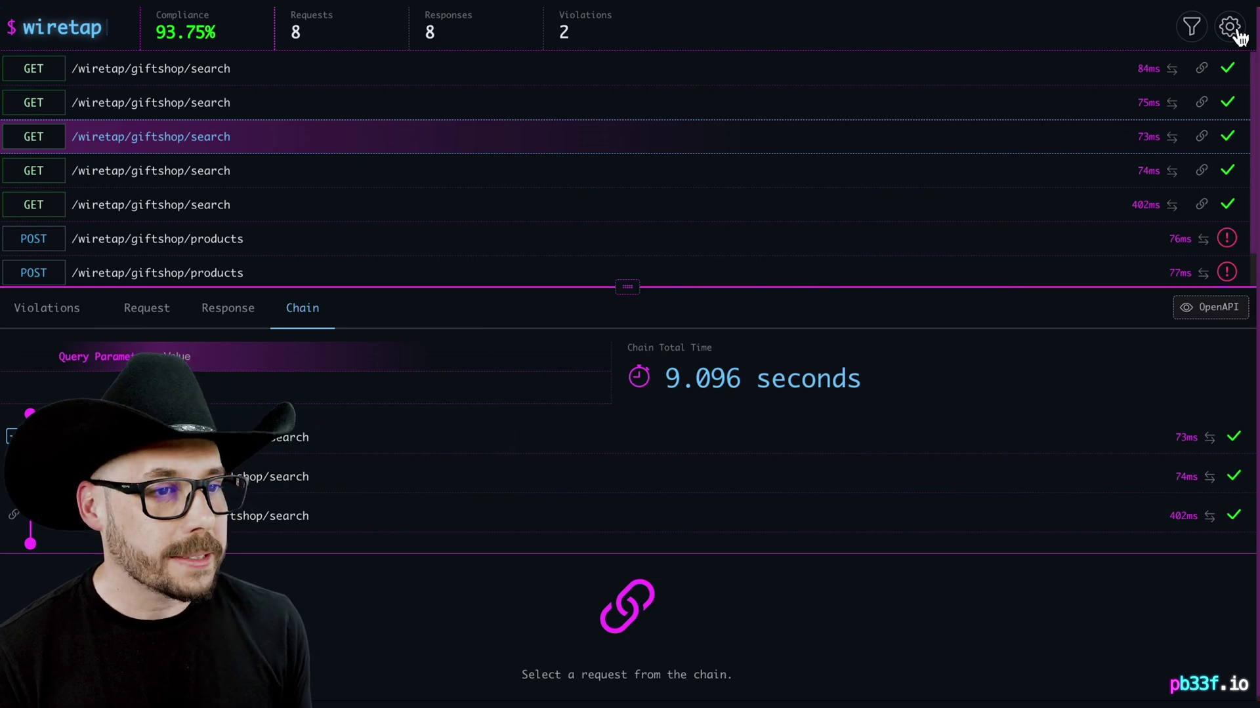
Set the Global API Delay to 3500 ms in the Wiretap controls and close the drawer.
left_click(1232, 30)
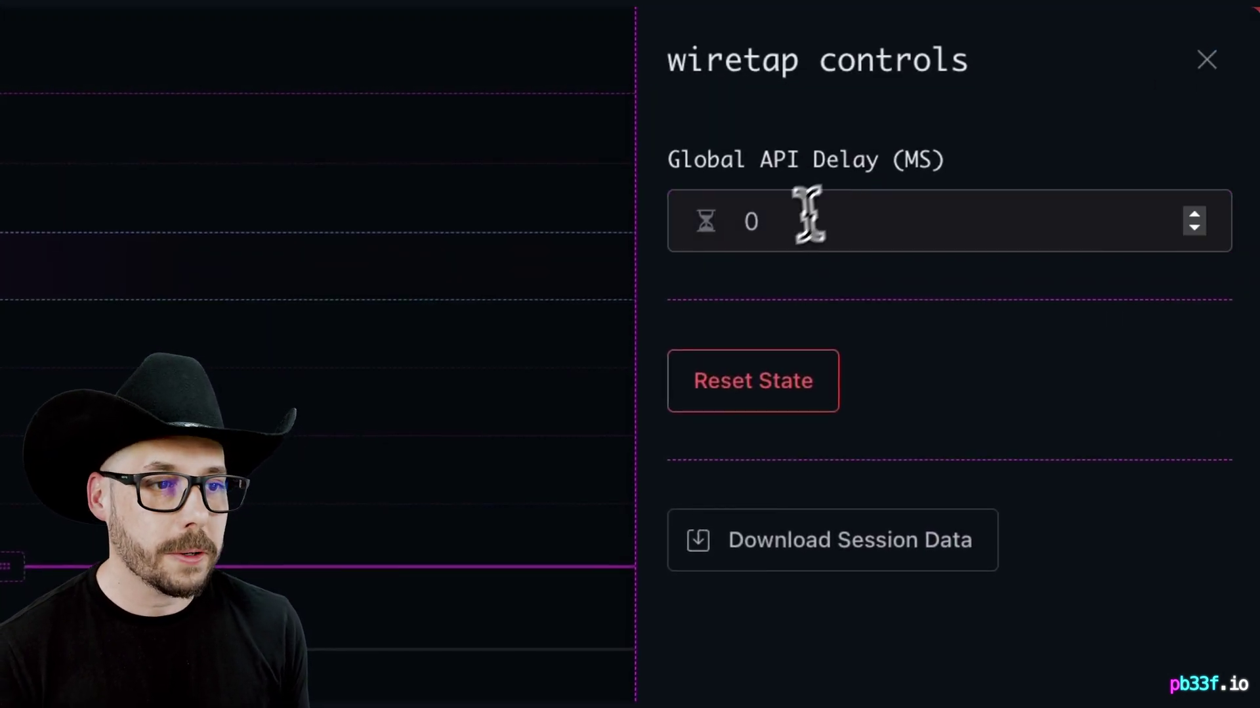
left_click(795, 222)
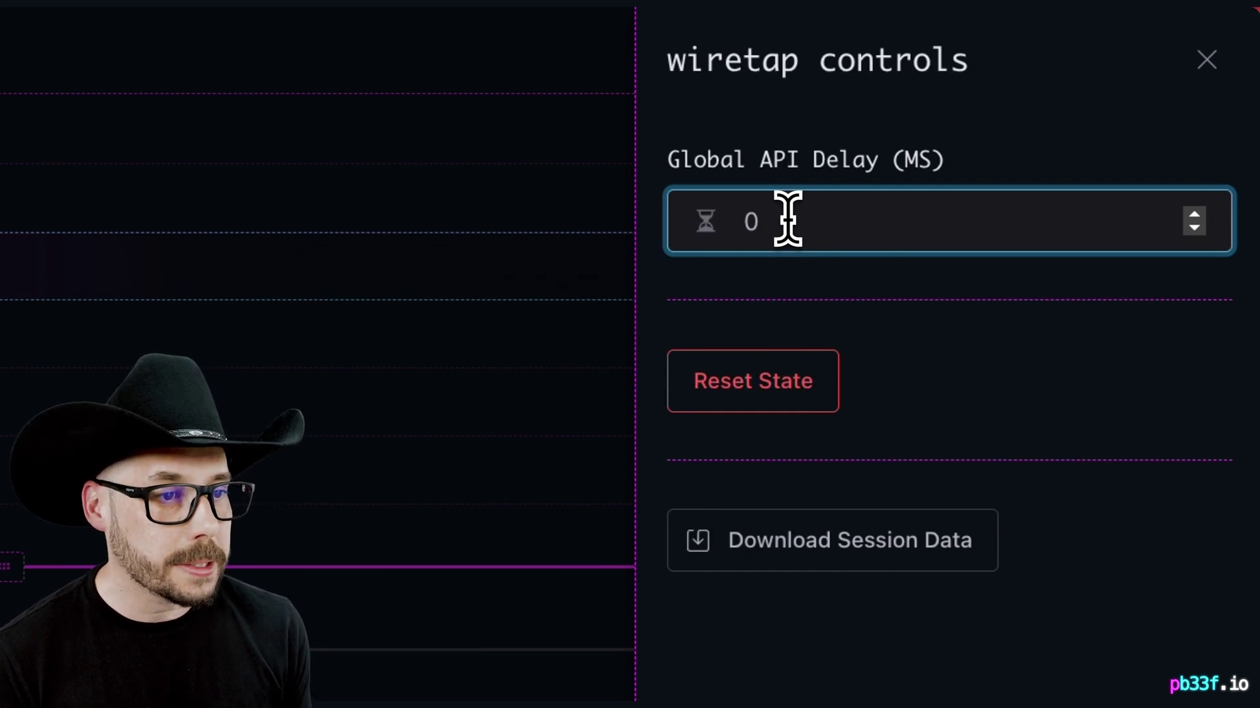
key("BackSpace")
type("3500")
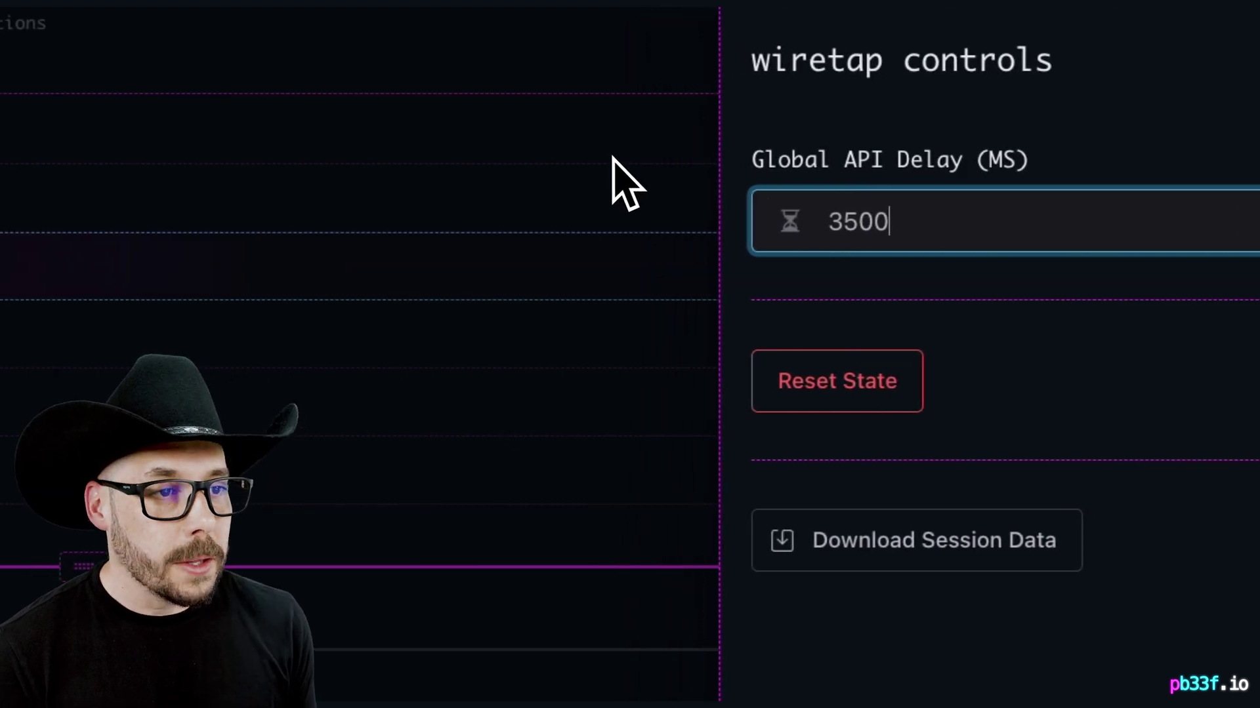
left_click(701, 161)
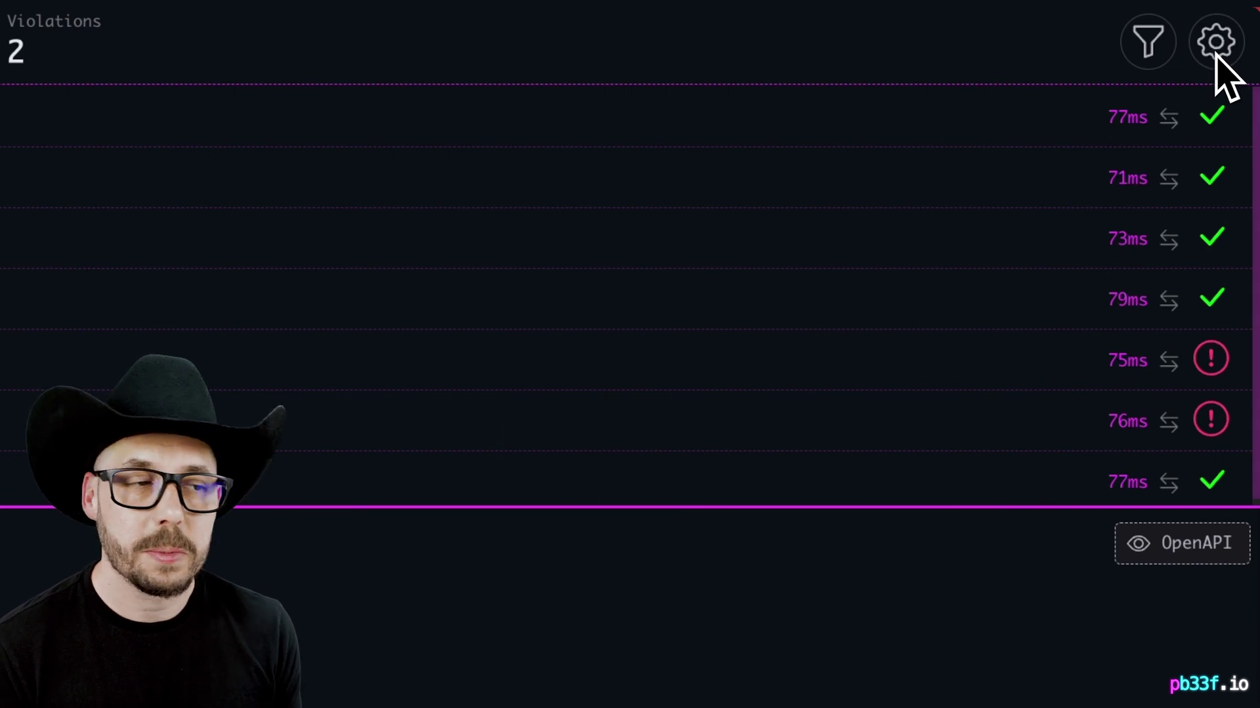
Download the session data as wiretap-report.json from the Wiretap controls.
left_click(1219, 44)
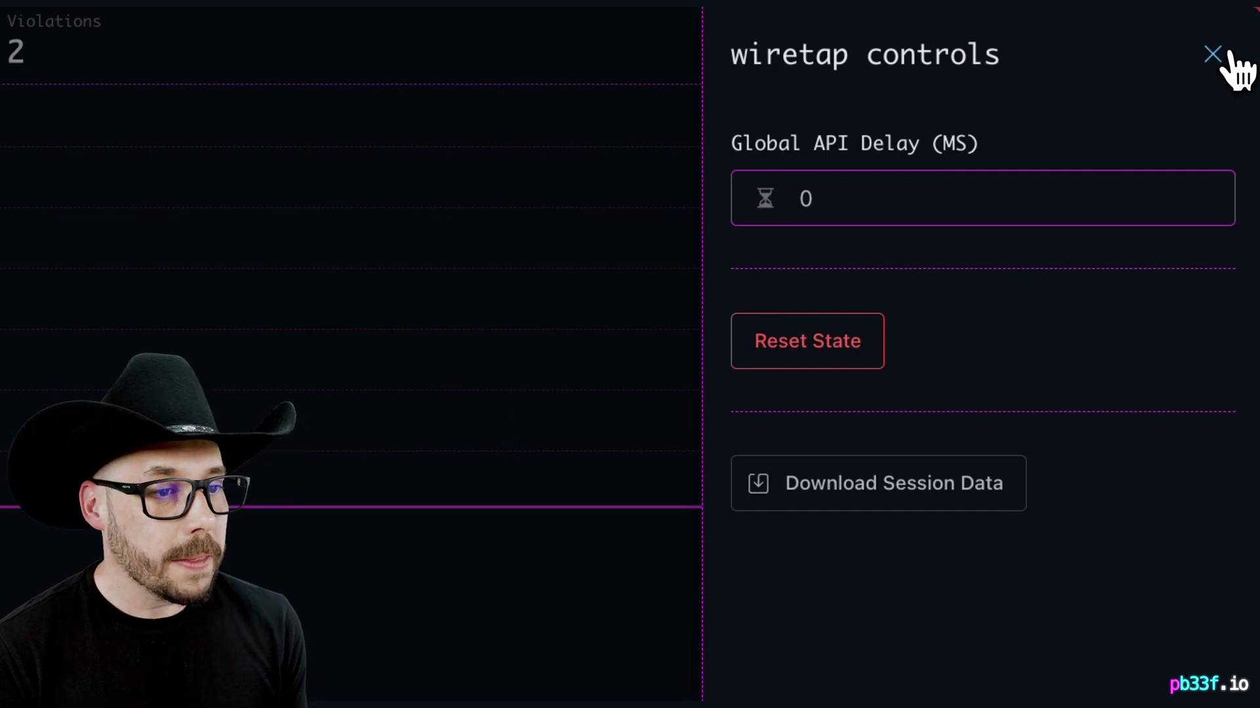
left_click(973, 492)
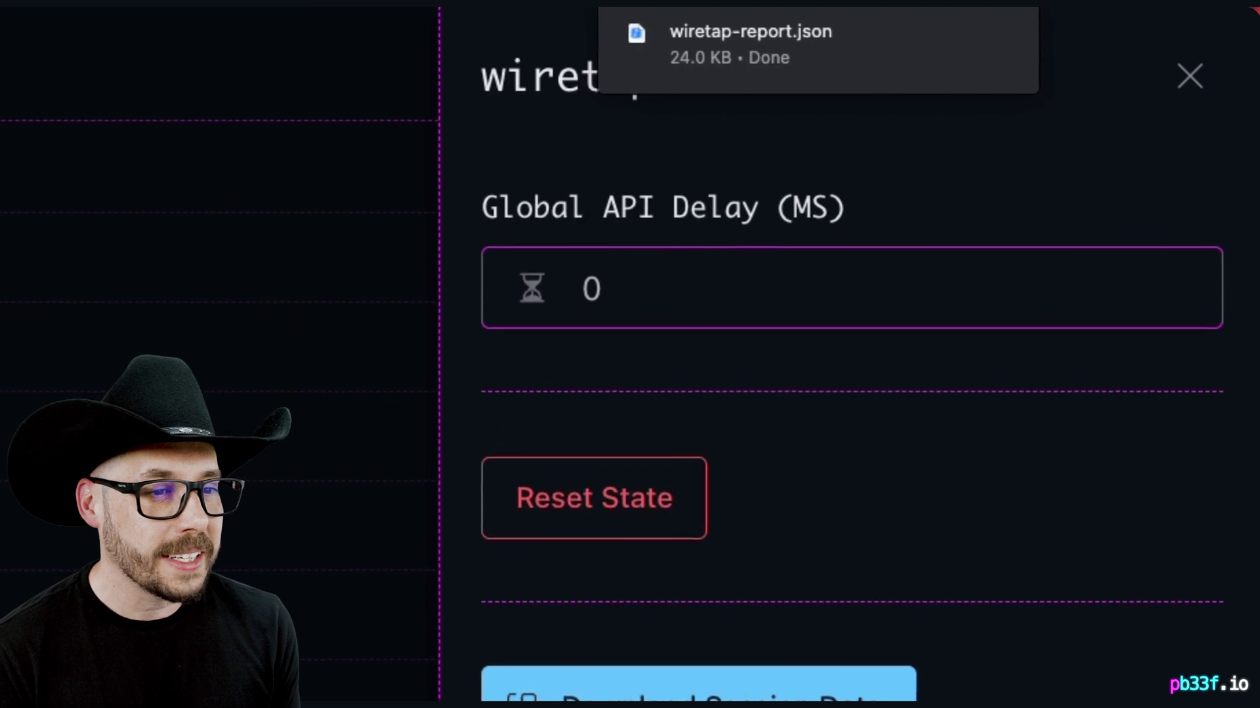